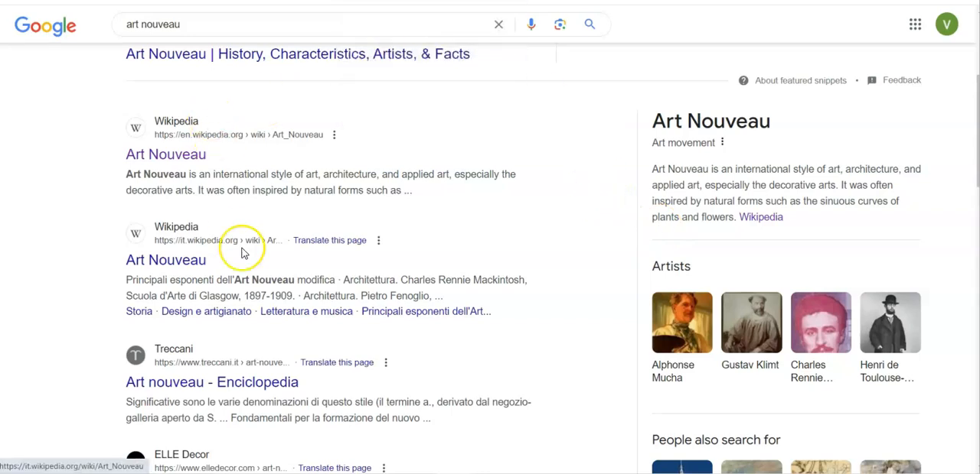
# Open the existing "art nouveau style" design in Canva and examine the flower composition on page 1
pyautogui.scroll(3, 242, 252)
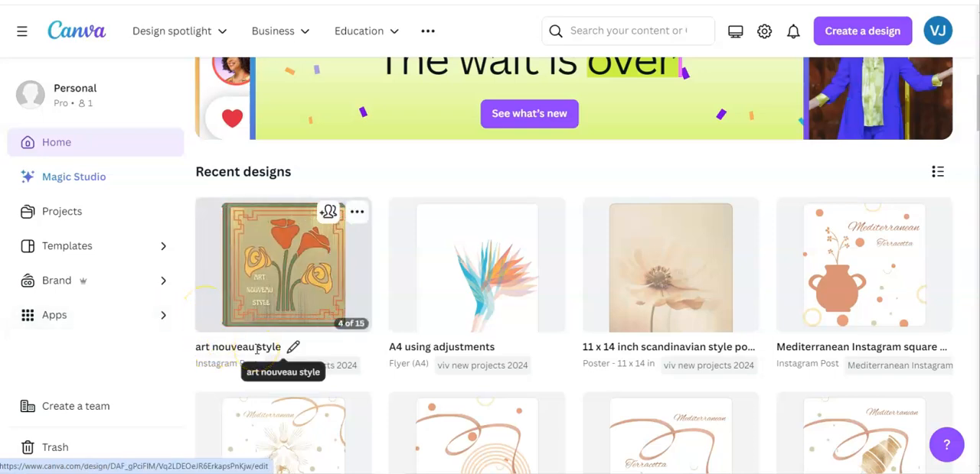
pyautogui.click(257, 301)
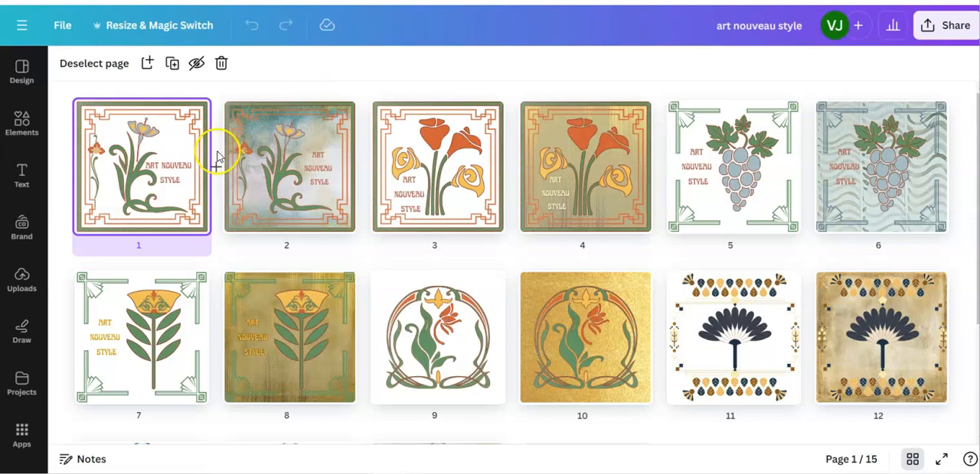
pyautogui.doubleClick(147, 190)
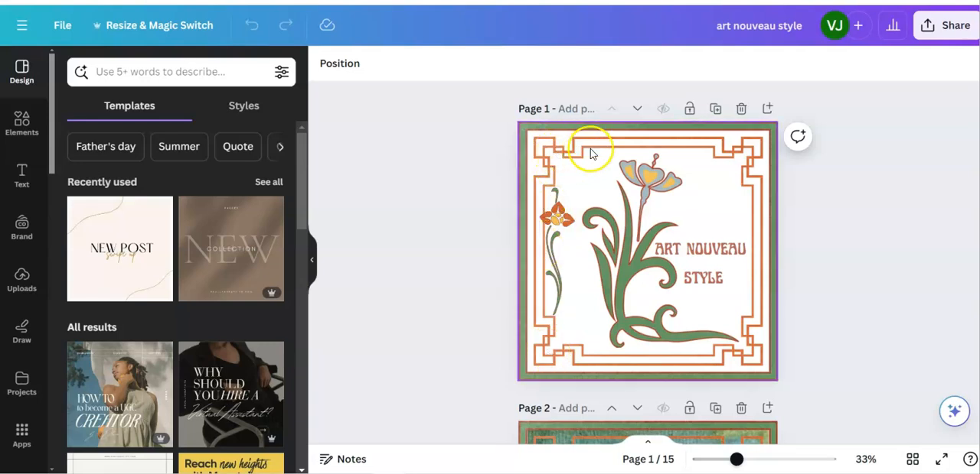
pyautogui.click(710, 157)
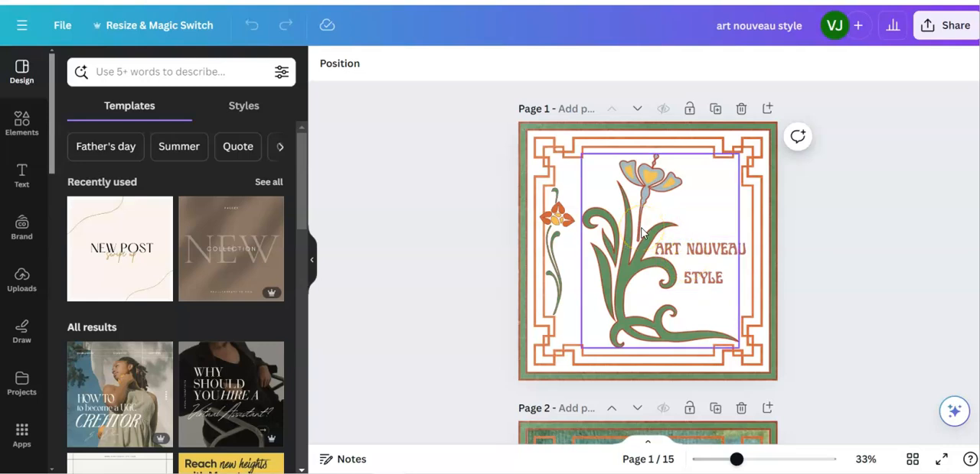
pyautogui.click(400, 219)
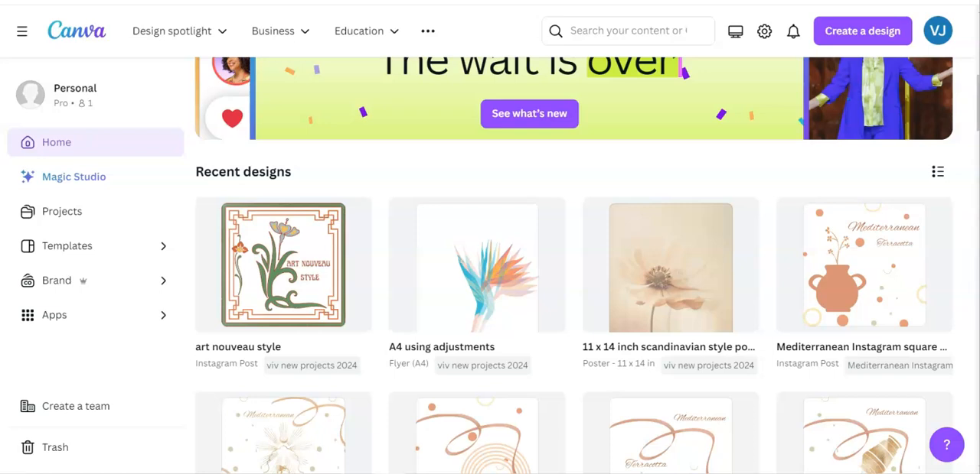
# Create a blank Instagram Post design and search the elements for "art nouveau"
pyautogui.click(857, 32)
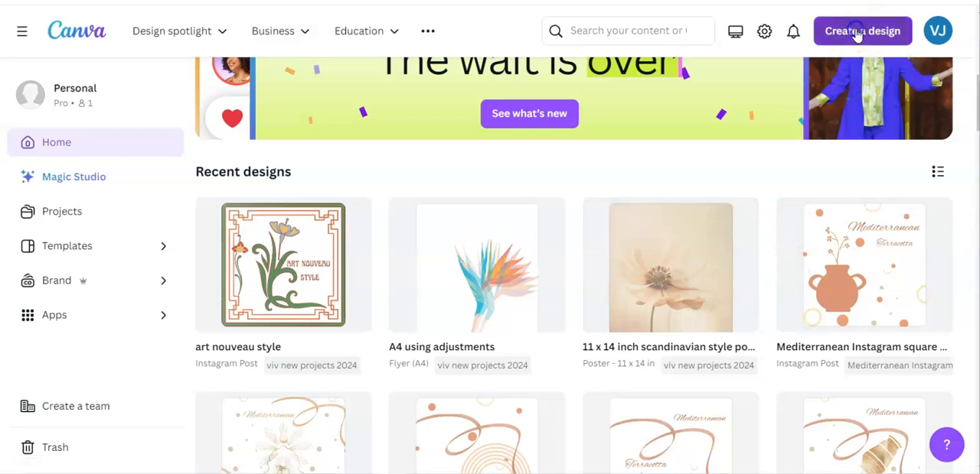
pyautogui.click(754, 145)
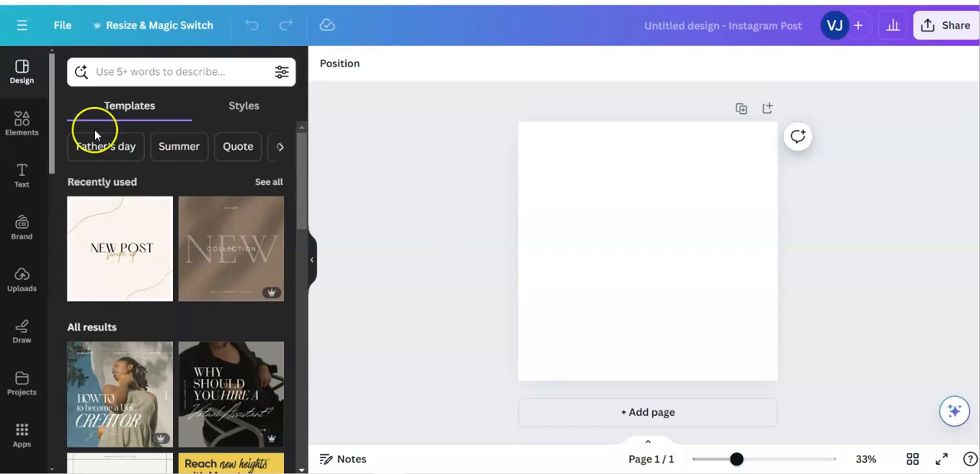
pyautogui.click(23, 127)
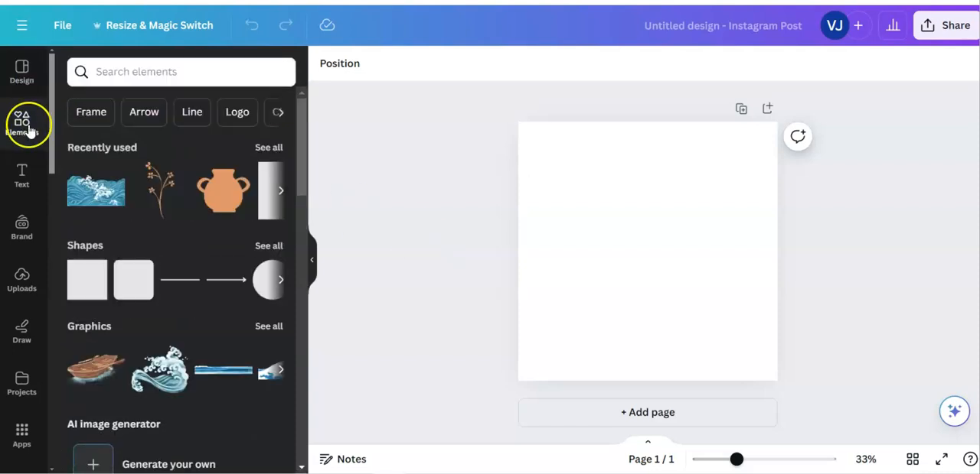
pyautogui.click(103, 72)
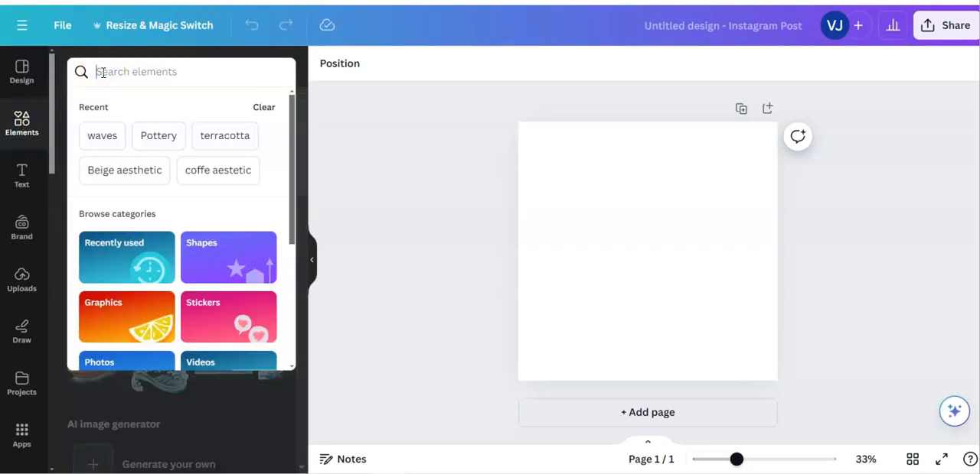
pyautogui.write('art ')
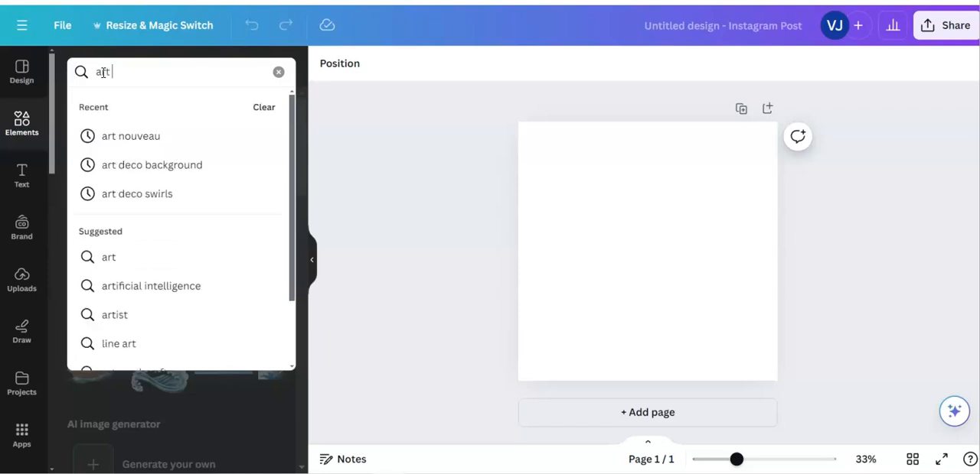
pyautogui.write('nouveau')
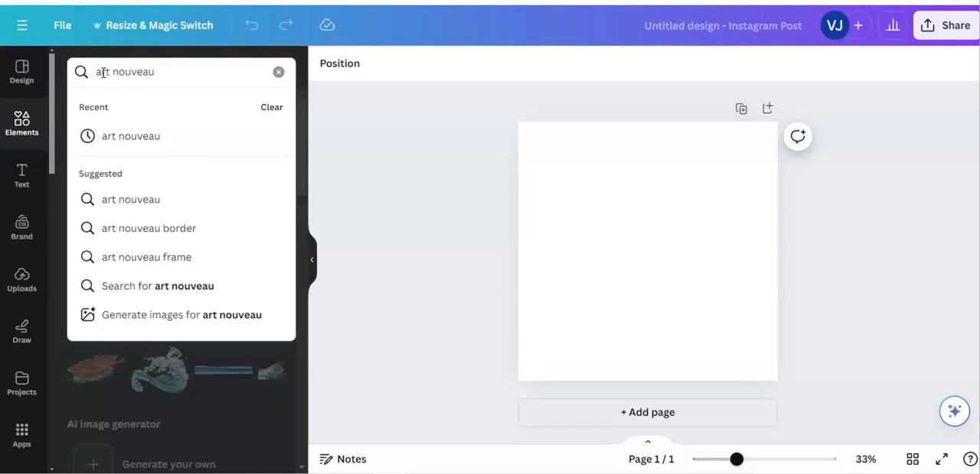
pyautogui.press('Return')
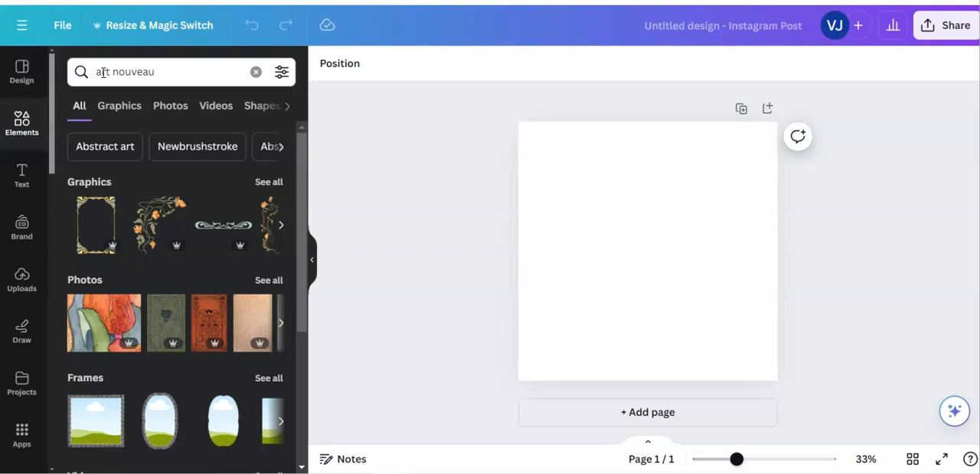
# Filter the art nouveau search results to show only free elements
pyautogui.click(282, 71)
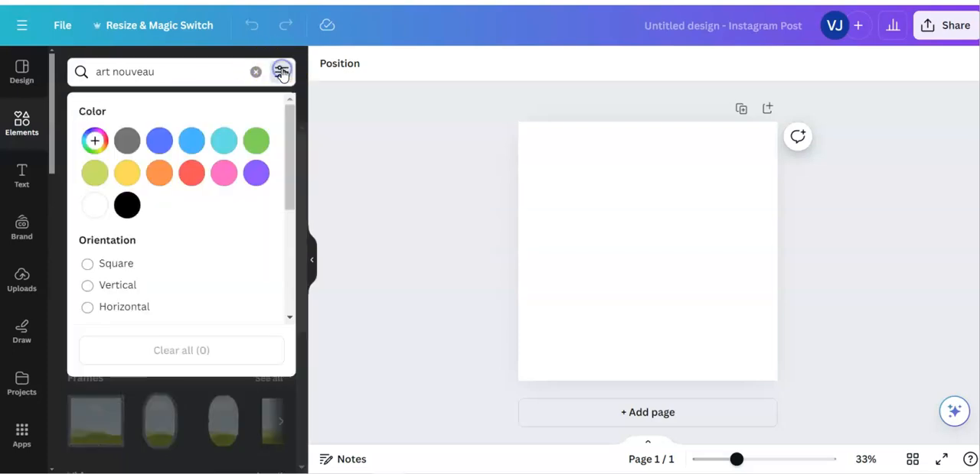
pyautogui.scroll(-2, 225, 253)
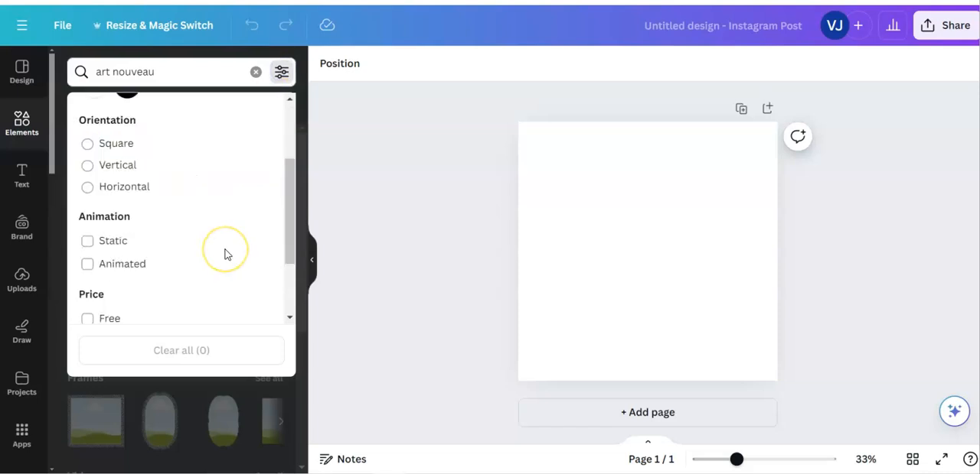
pyautogui.scroll(-2, 225, 253)
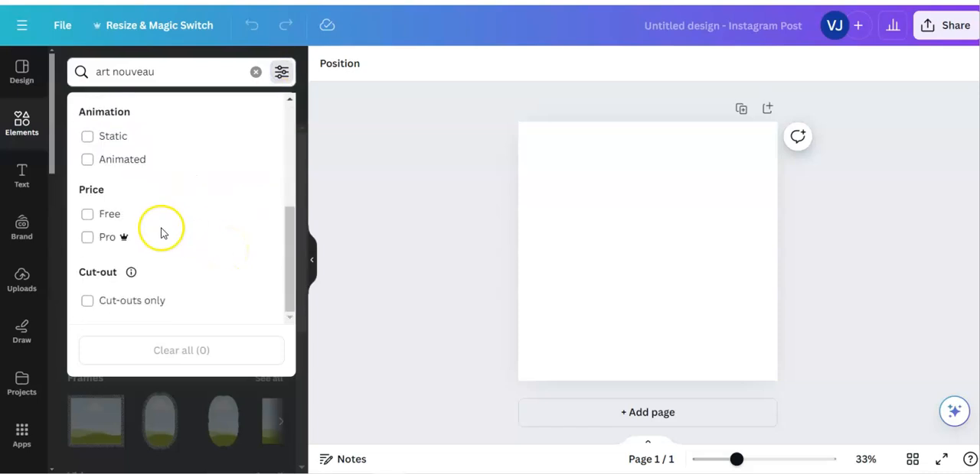
pyautogui.click(88, 217)
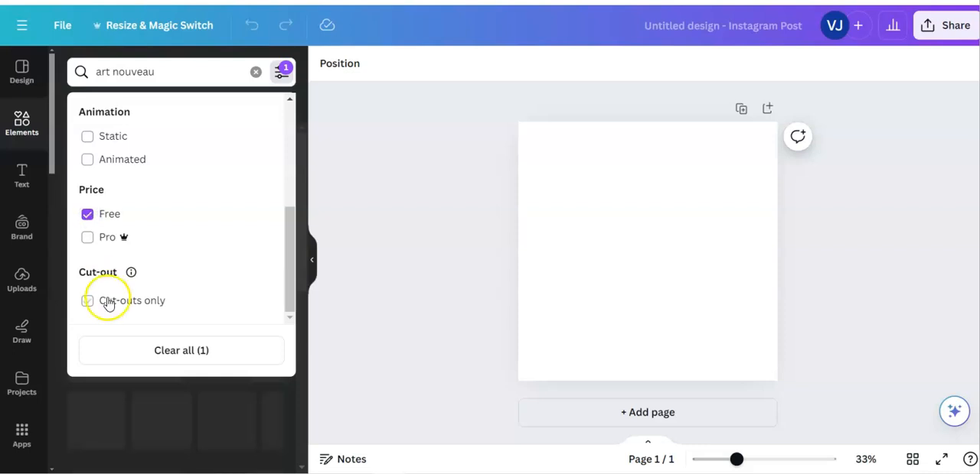
pyautogui.click(141, 390)
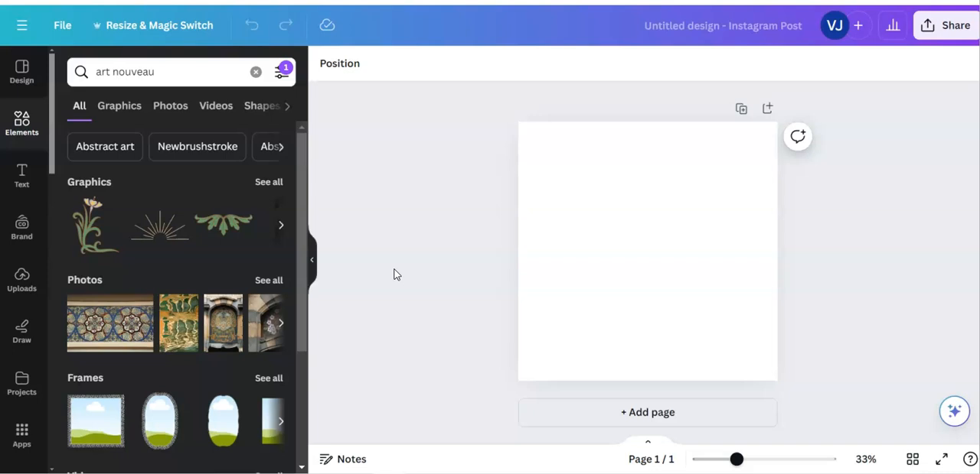
# Read the licensing information of the free "Elegant Art Nouveau Single Flower" graphic
pyautogui.moveTo(101, 232)
pyautogui.click(112, 209)
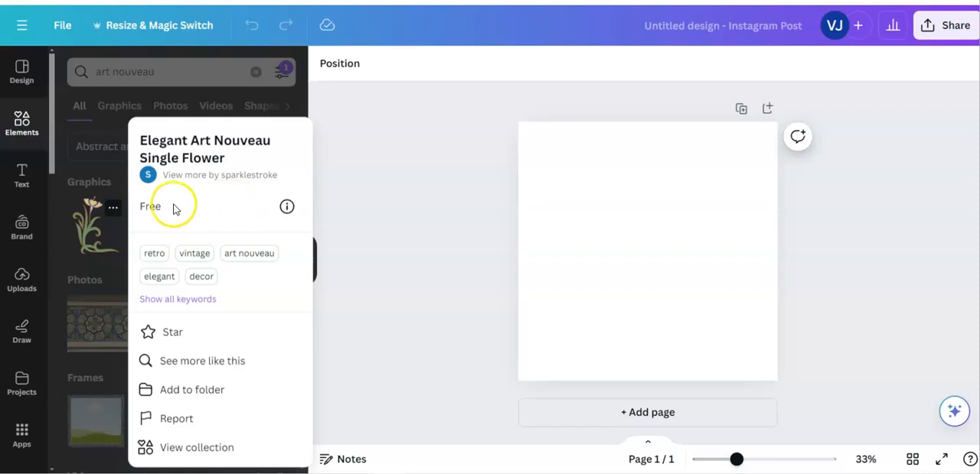
pyautogui.click(286, 208)
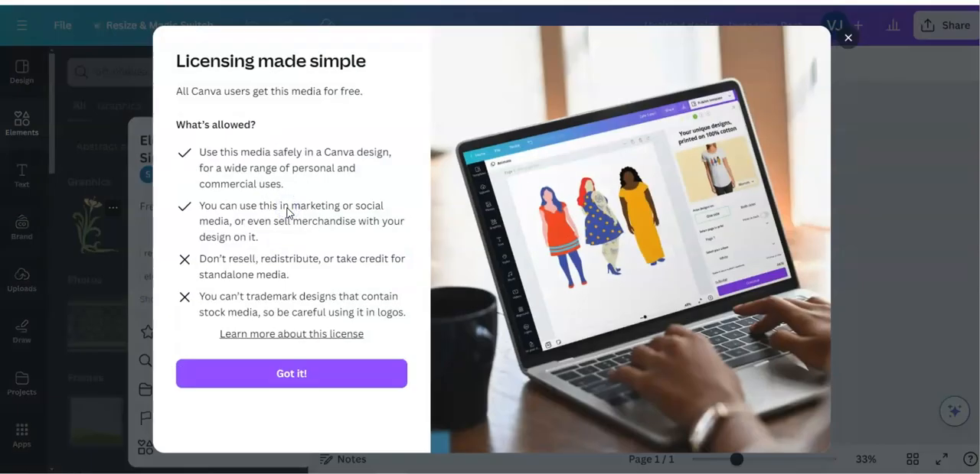
pyautogui.click(848, 38)
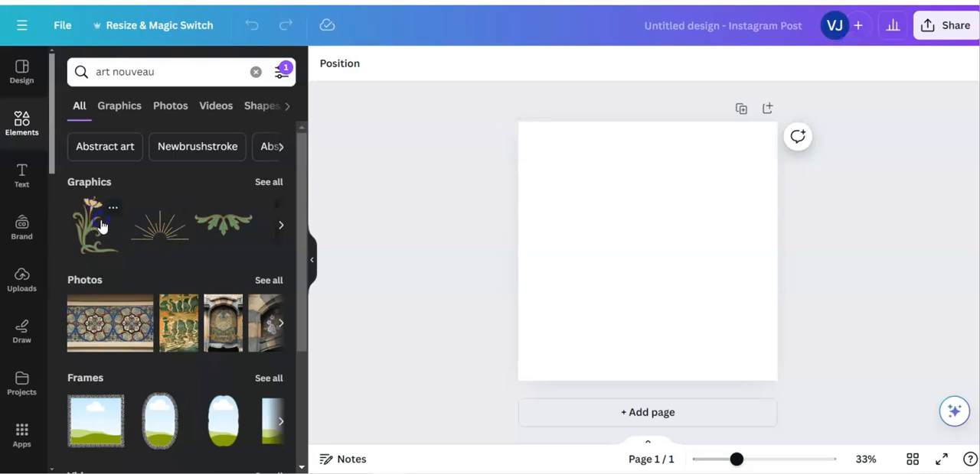
# Add the "Elegant Art Nouveau Single Flower" graphic and the slender orange-red flower graphic to the page
pyautogui.click(102, 228)
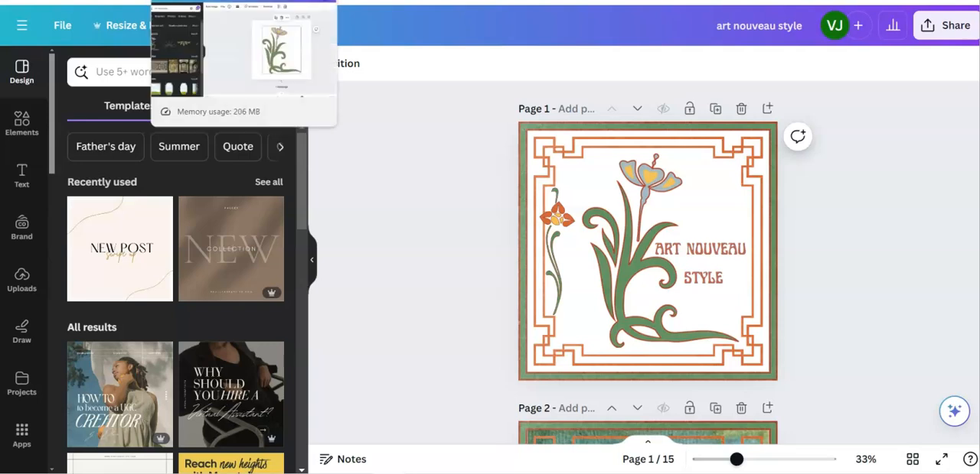
pyautogui.click(206, 1)
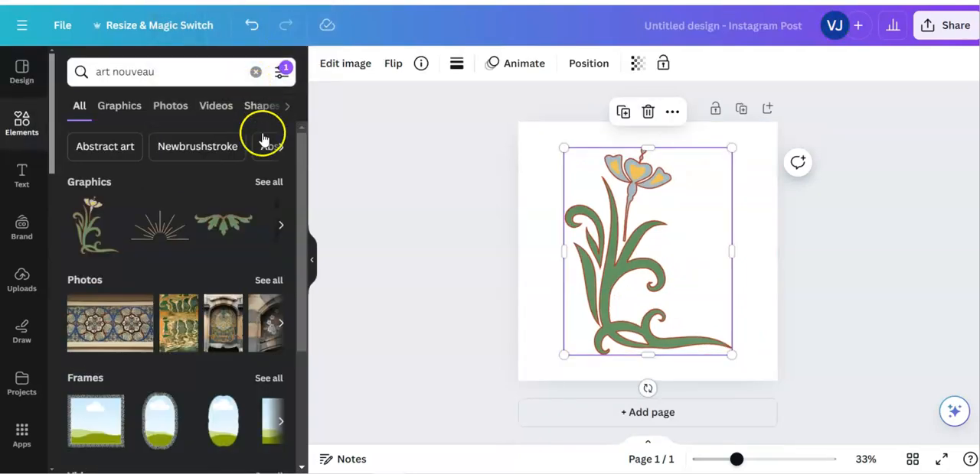
pyautogui.click(283, 227)
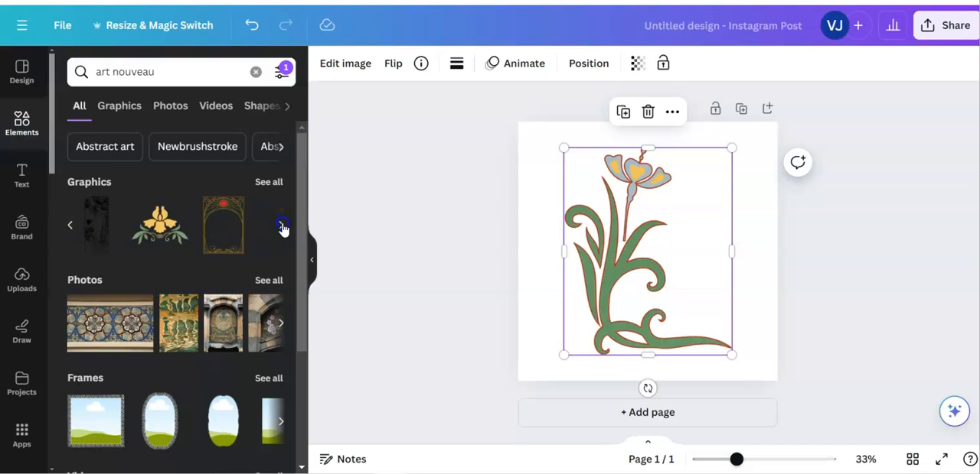
pyautogui.click(283, 227)
pyautogui.click(105, 232)
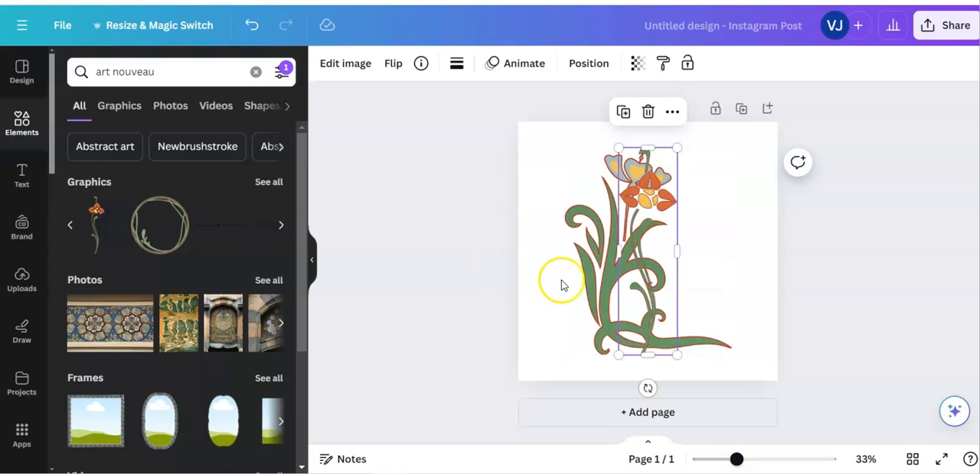
# Move the slender orange flower to the left of the large flower and shrink it to roughly half its height
pyautogui.moveTo(648, 275); pyautogui.dragTo(573, 276)
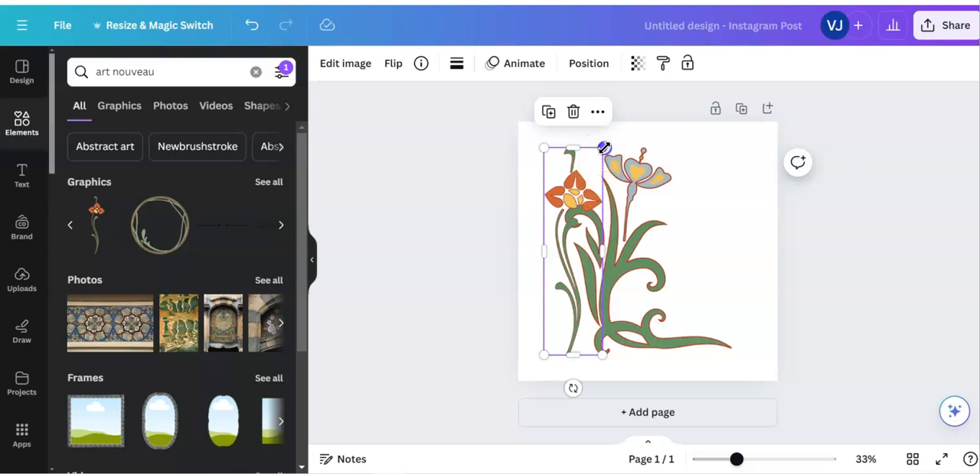
pyautogui.moveTo(605, 147); pyautogui.dragTo(558, 234)
pyautogui.click(558, 116)
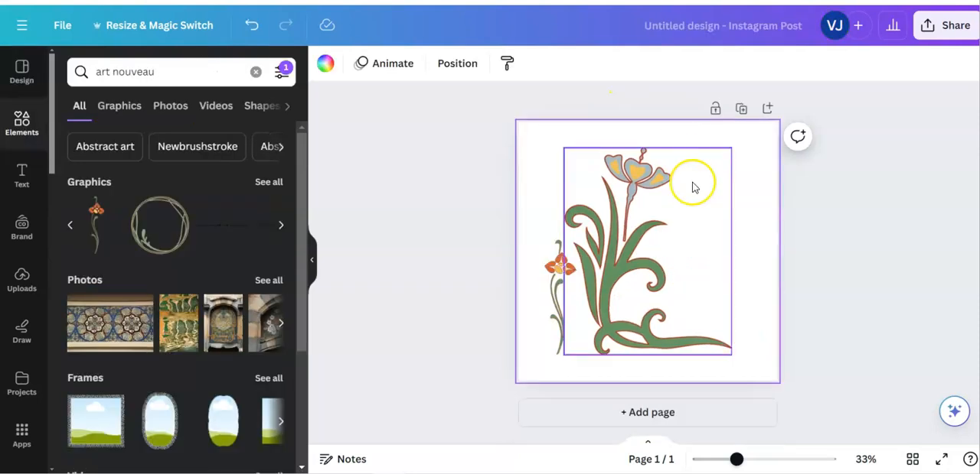
# Shrink the large flower slightly, centre it vertically on the page and align the small orange flower's base with it
pyautogui.click(651, 237)
pyautogui.moveTo(564, 149); pyautogui.dragTo(583, 170)
pyautogui.moveTo(675, 308)
pyautogui.mouseDown()
pyautogui.moveTo(676, 285)
pyautogui.moveTo(673, 299)
pyautogui.mouseUp()
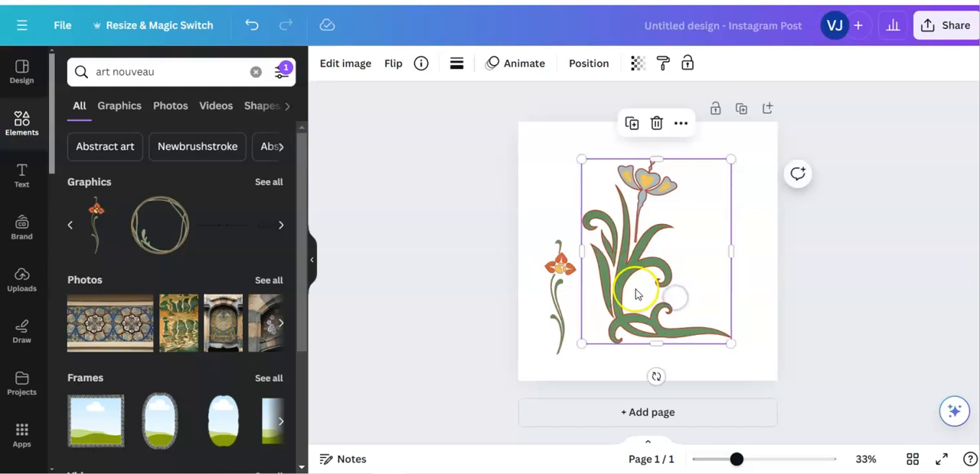
pyautogui.moveTo(561, 289); pyautogui.dragTo(569, 283)
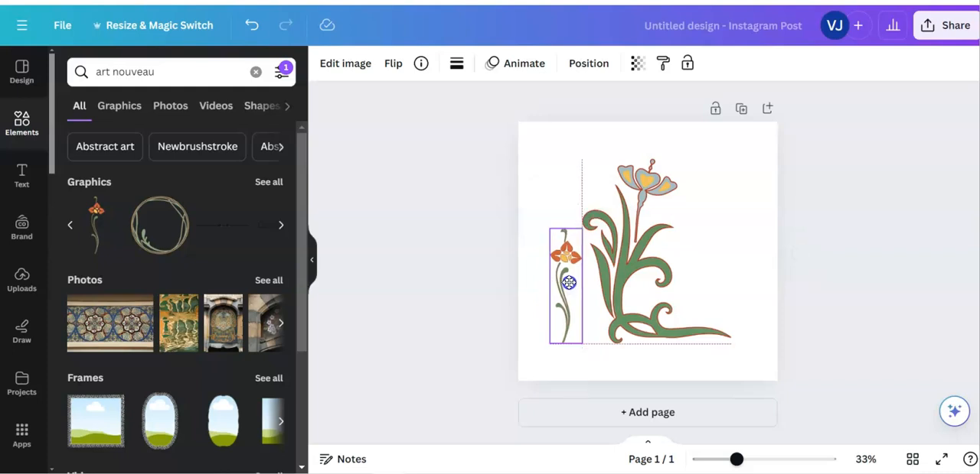
pyautogui.moveTo(568, 282); pyautogui.dragTo(569, 284)
# Copy the small orange flower and paste a duplicate onto the page
pyautogui.rightClick(568, 286)
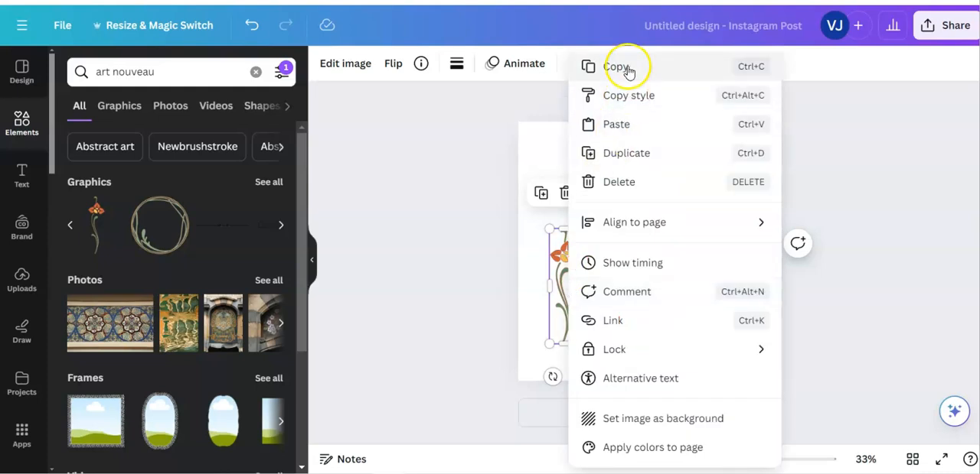
pyautogui.click(601, 66)
pyautogui.click(685, 193)
pyautogui.rightClick(695, 240)
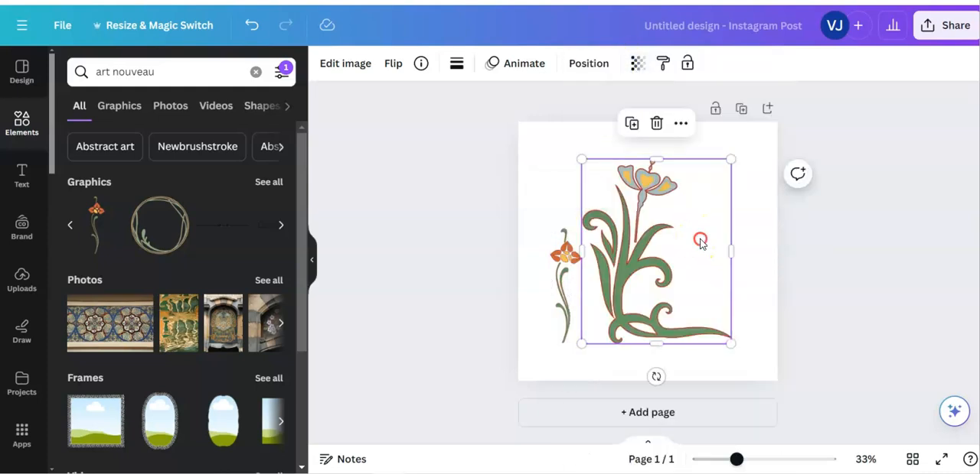
pyautogui.click(726, 126)
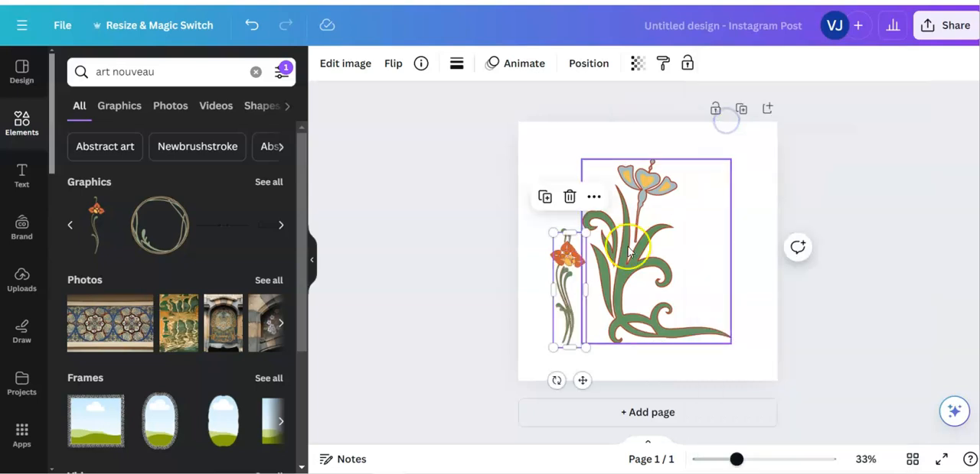
pyautogui.click(570, 281)
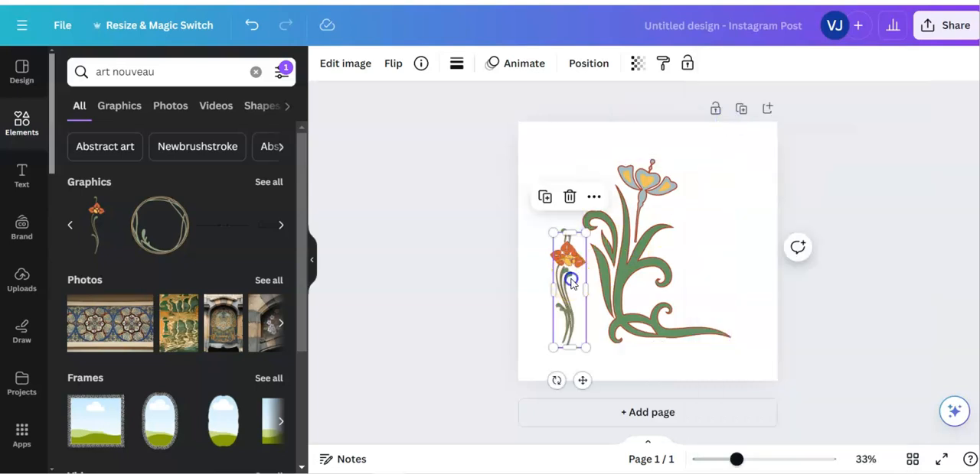
pyautogui.click(890, 304)
# Place the duplicate orange flower at the upper right of the large flower, aligned with its top, and flip it horizontally
pyautogui.moveTo(569, 296); pyautogui.dragTo(728, 220)
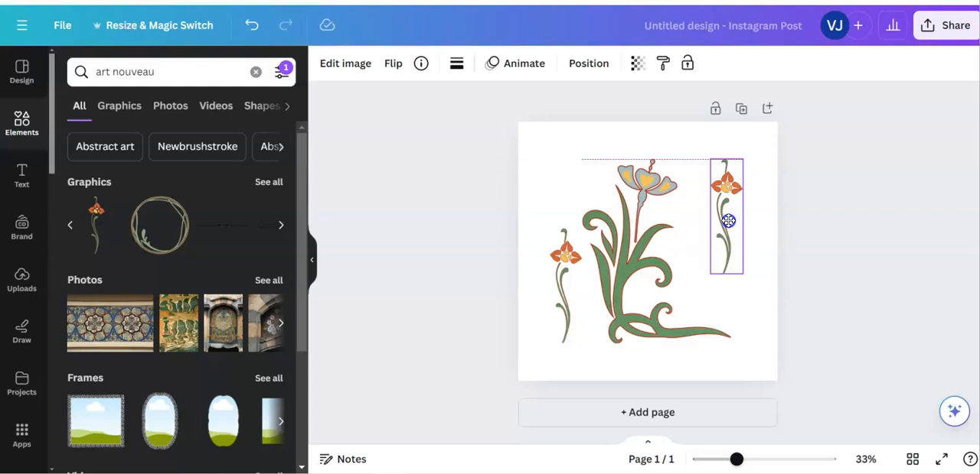
pyautogui.moveTo(727, 221)
pyautogui.mouseDown()
pyautogui.moveTo(713, 218)
pyautogui.moveTo(724, 219)
pyautogui.mouseUp()
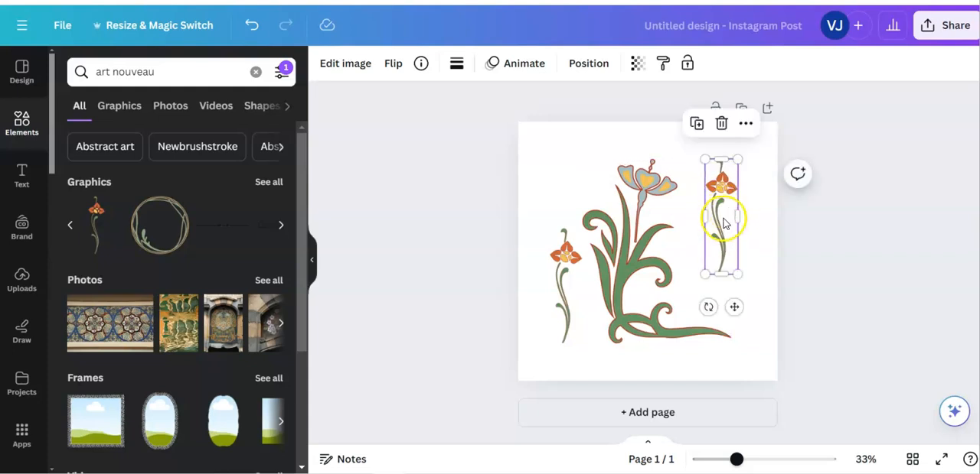
pyautogui.click(395, 64)
pyautogui.click(415, 101)
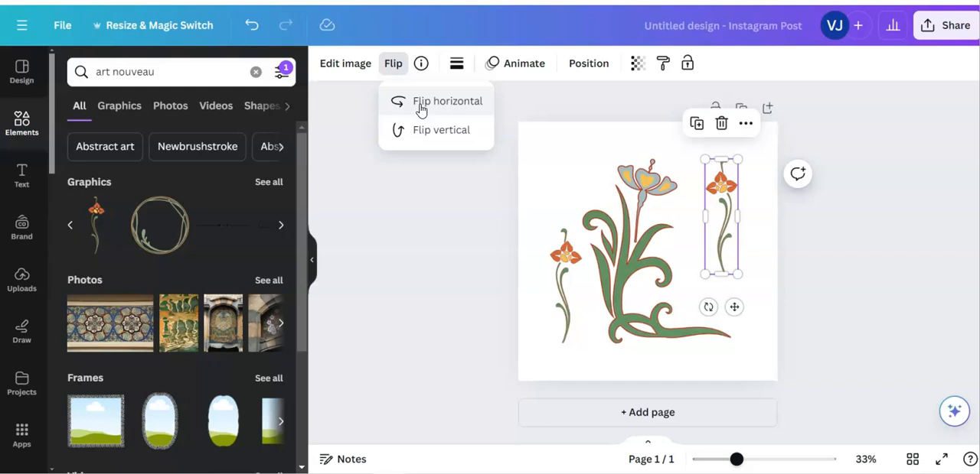
# Nudge the large flower slightly to the right between the two small orange flowers
pyautogui.moveTo(620, 262); pyautogui.dragTo(628, 261)
pyautogui.click(433, 279)
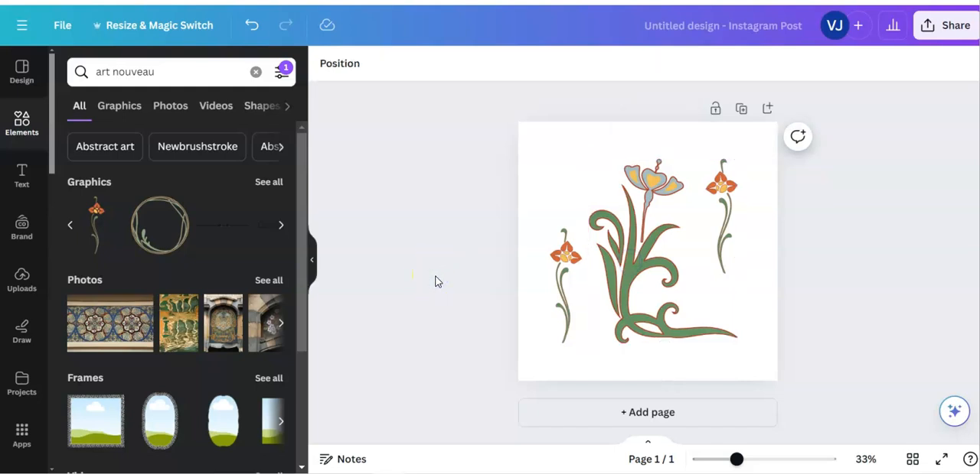
# Try the circular vine frame around the flowers and delete it from the page
pyautogui.click(145, 235)
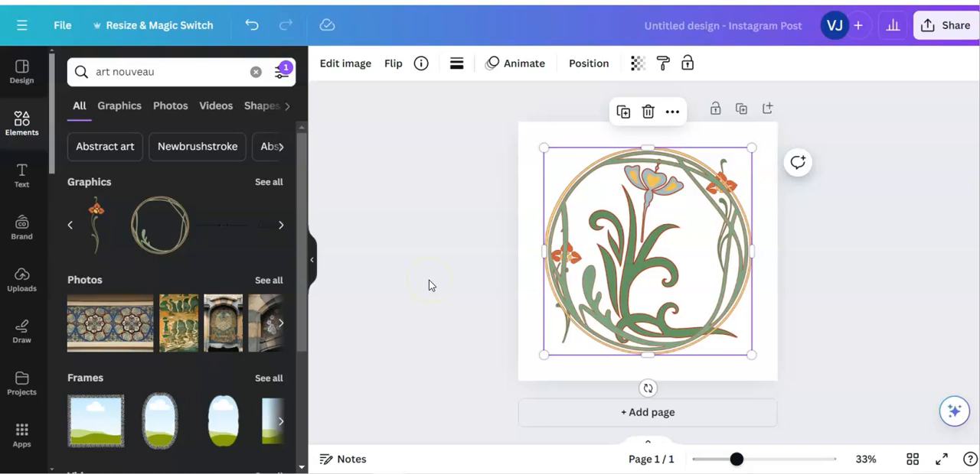
pyautogui.press('Delete')
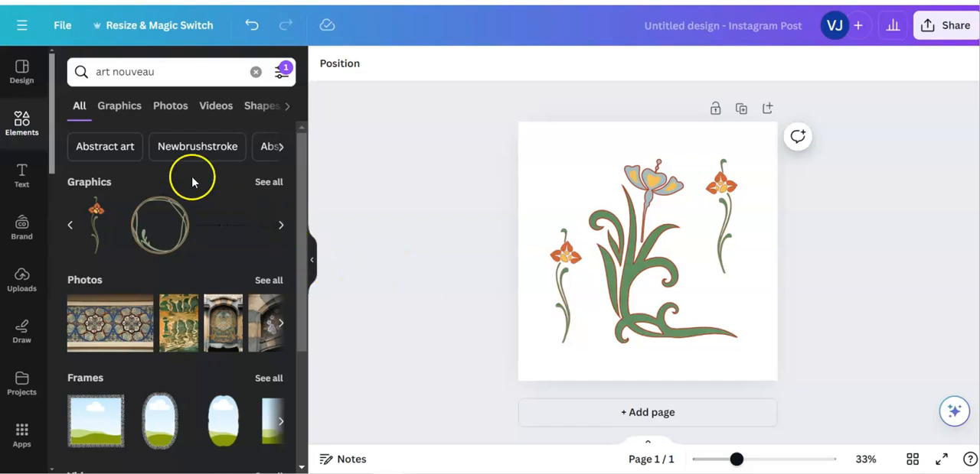
# Search the design elements for "art nouveau borders" and show all matching graphics
pyautogui.click(157, 72)
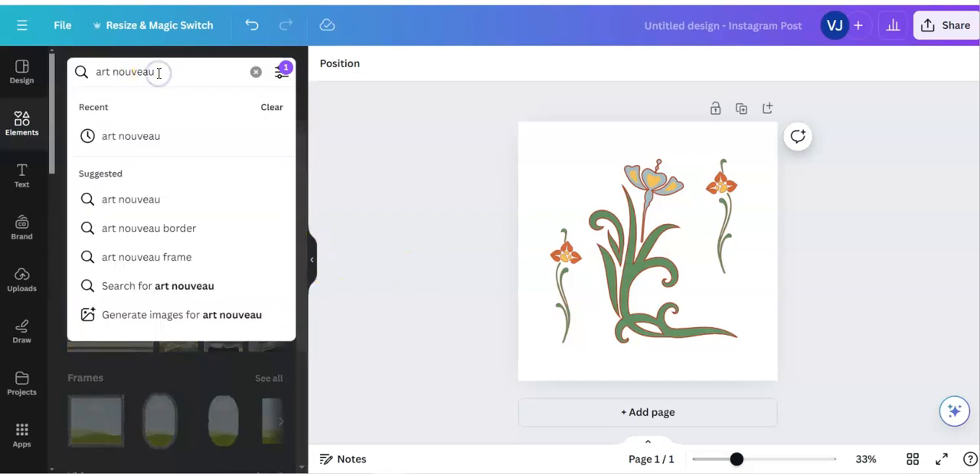
pyautogui.write('bor')
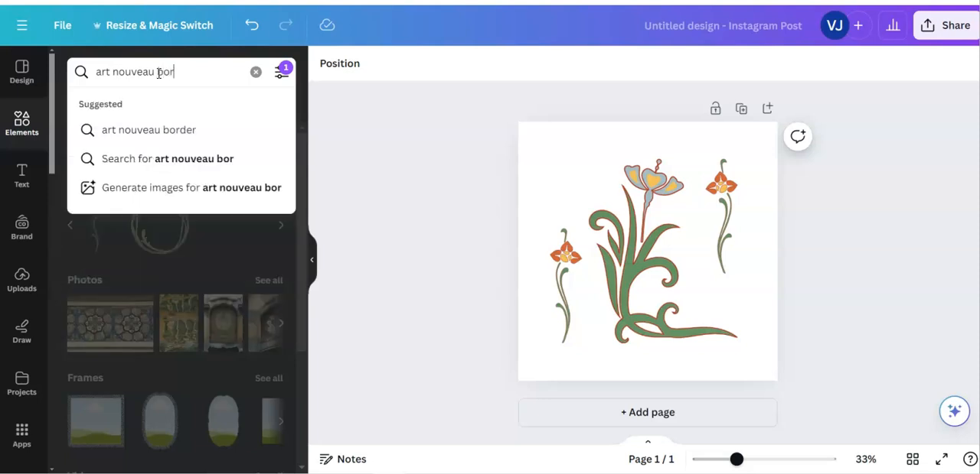
pyautogui.write('der')
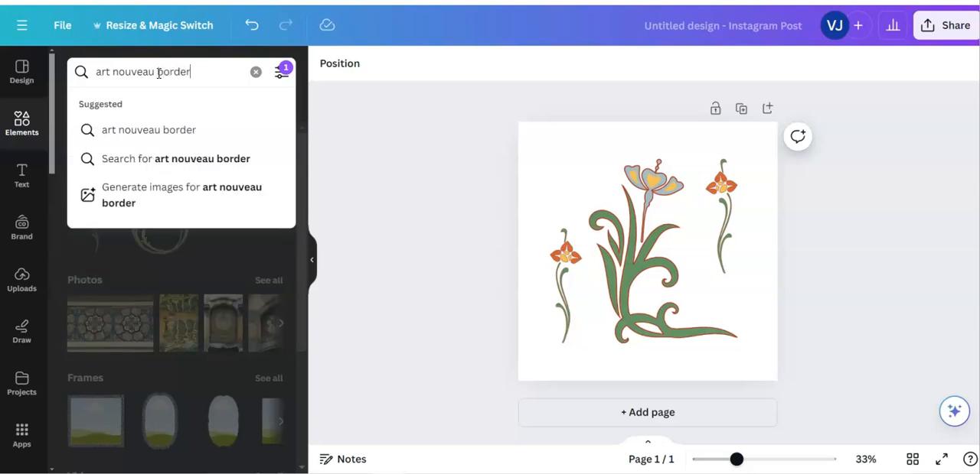
pyautogui.write('s')
pyautogui.press('Return')
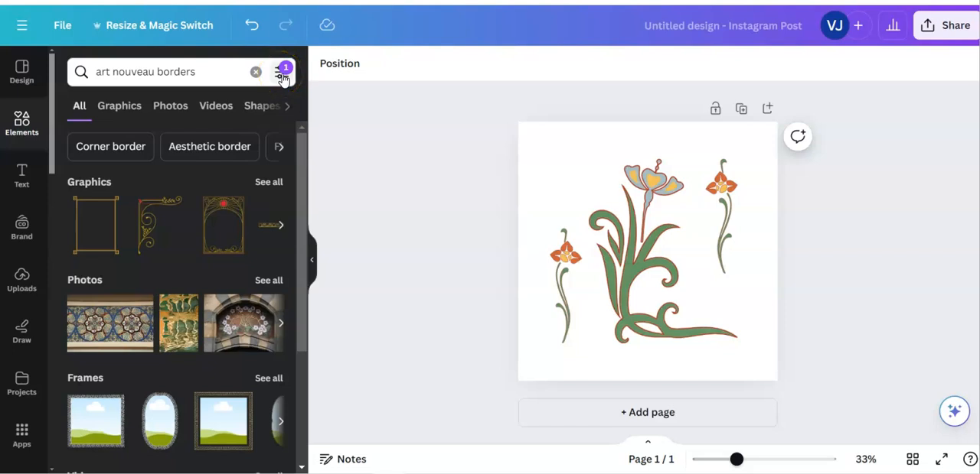
pyautogui.click(268, 186)
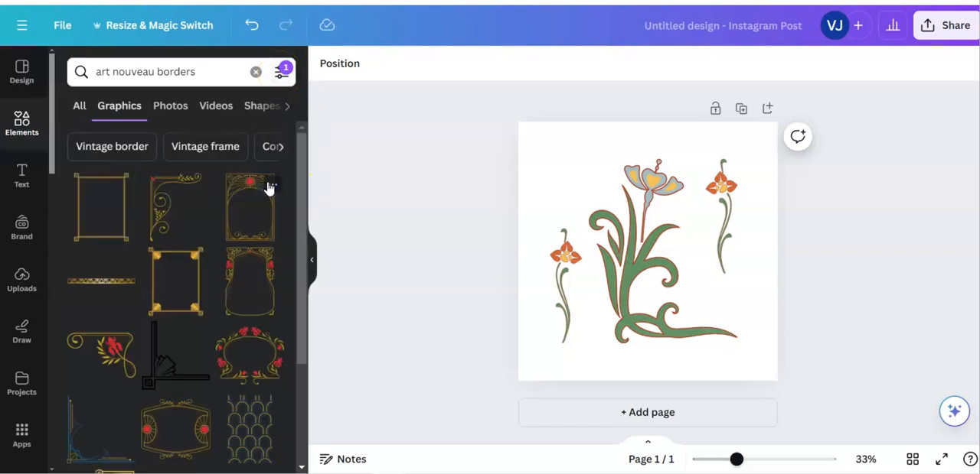
# Find the free Elegant Art Nouveau Square border among the graphics and add it to the page
pyautogui.scroll(-2, 245, 249)
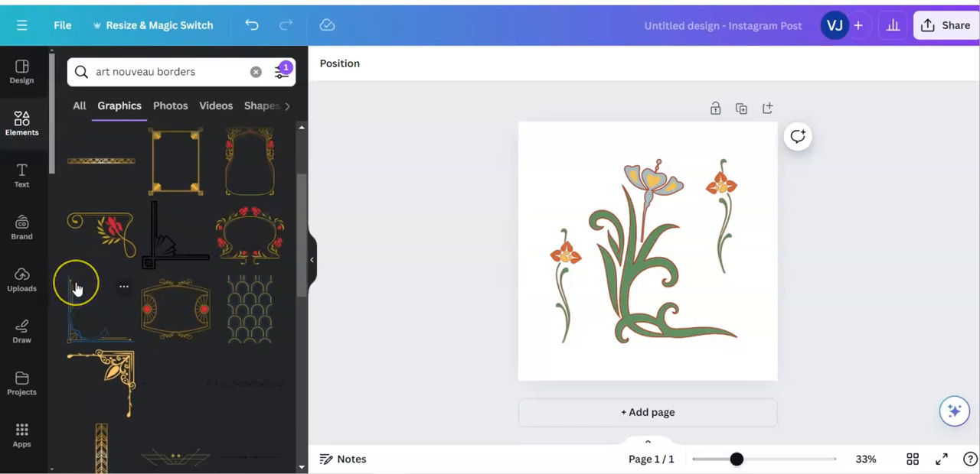
pyautogui.scroll(-2, 75, 288)
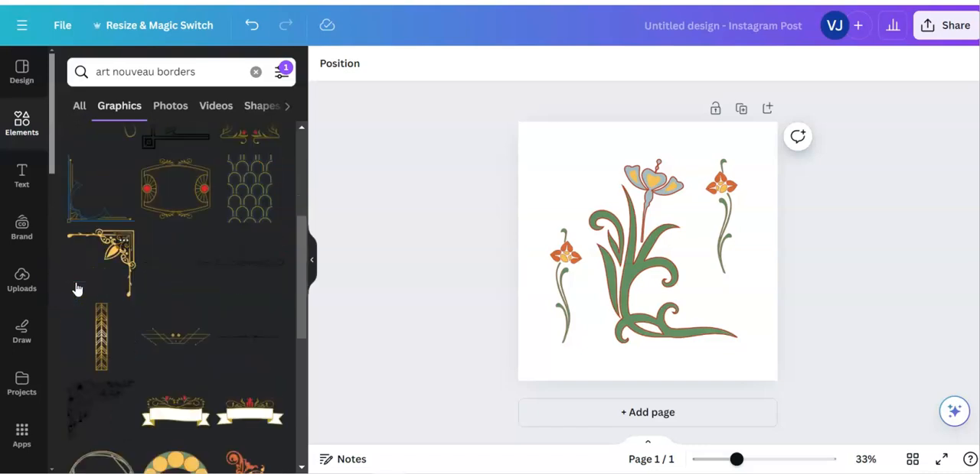
pyautogui.scroll(-2, 75, 288)
pyautogui.scroll(-2, 75, 289)
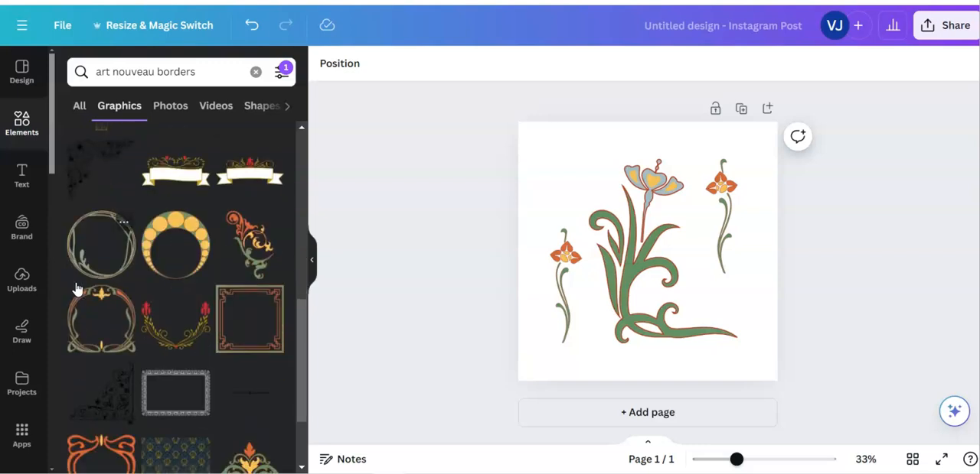
pyautogui.click(273, 296)
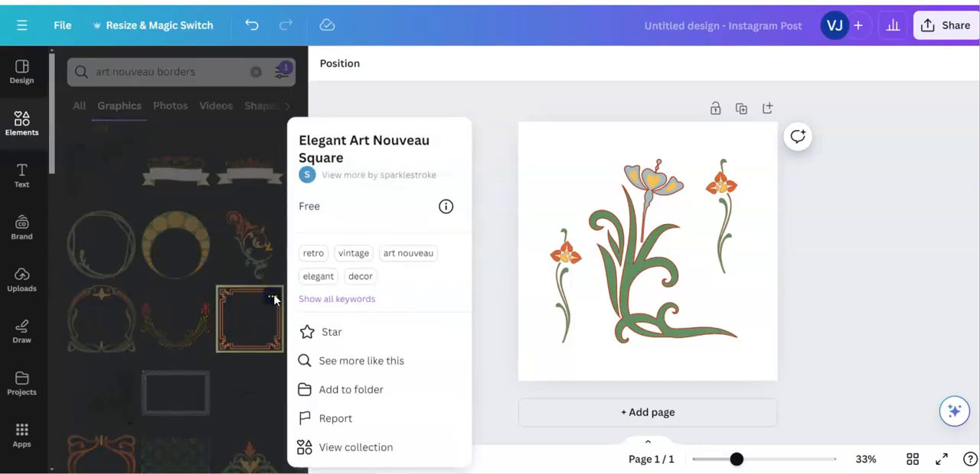
pyautogui.click(234, 352)
pyautogui.click(250, 327)
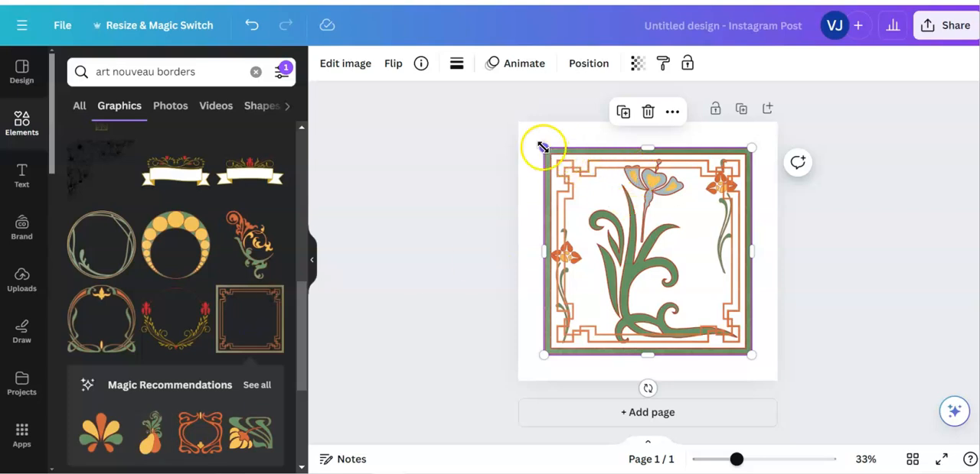
# Enlarge the square border to cover the whole 1080 × 1080 px page and send it to the back
pyautogui.moveTo(543, 147); pyautogui.dragTo(524, 120)
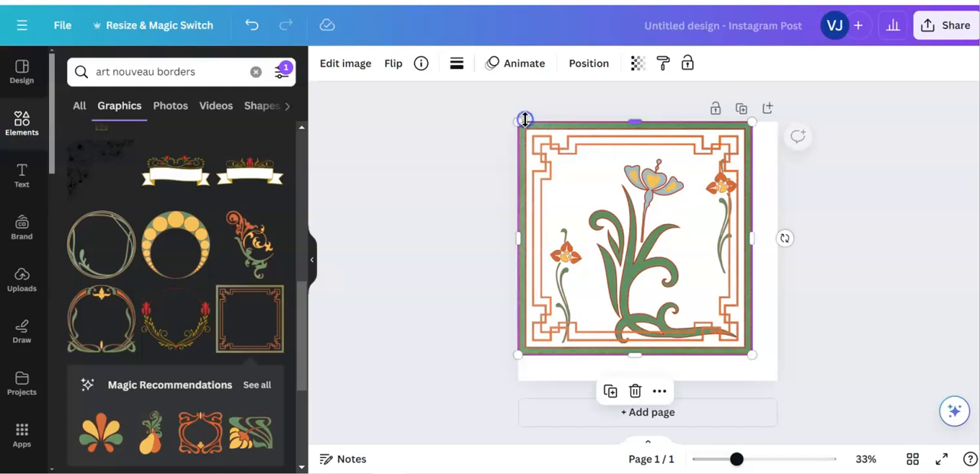
pyautogui.moveTo(752, 356); pyautogui.dragTo(777, 385)
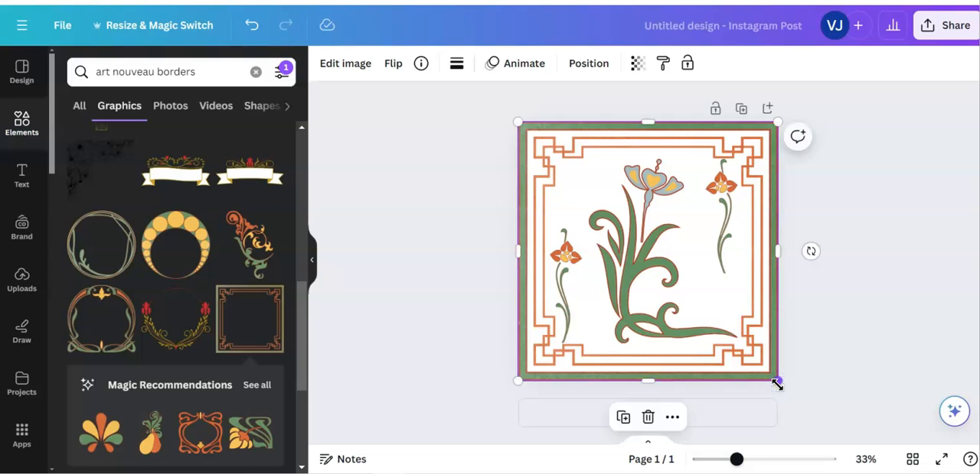
pyautogui.doubleClick(727, 212)
pyautogui.press('Escape')
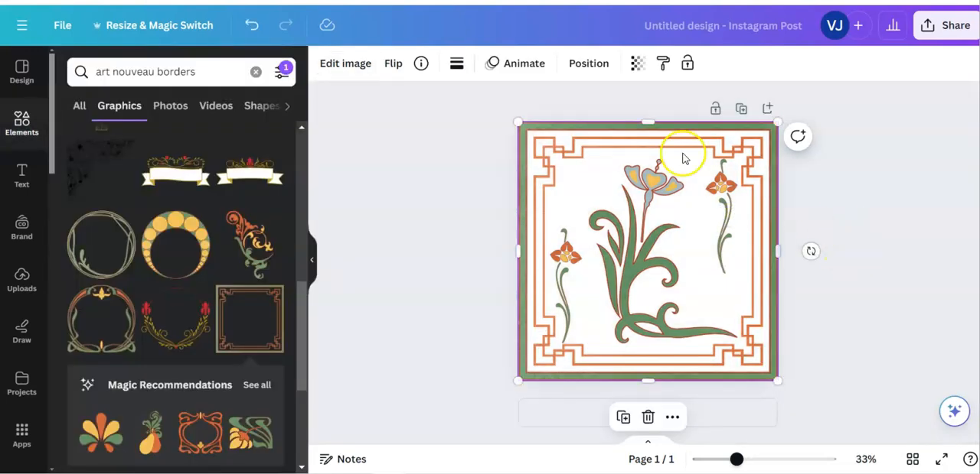
pyautogui.click(589, 62)
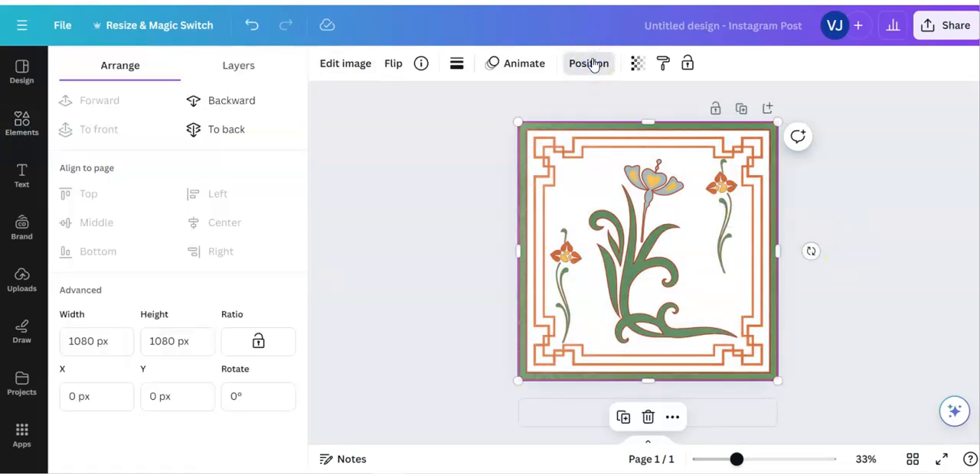
pyautogui.click(215, 129)
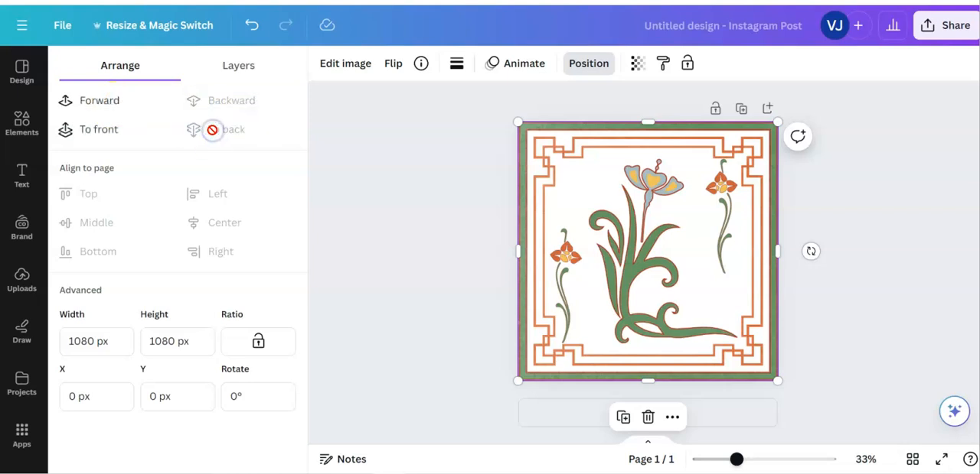
pyautogui.click(911, 290)
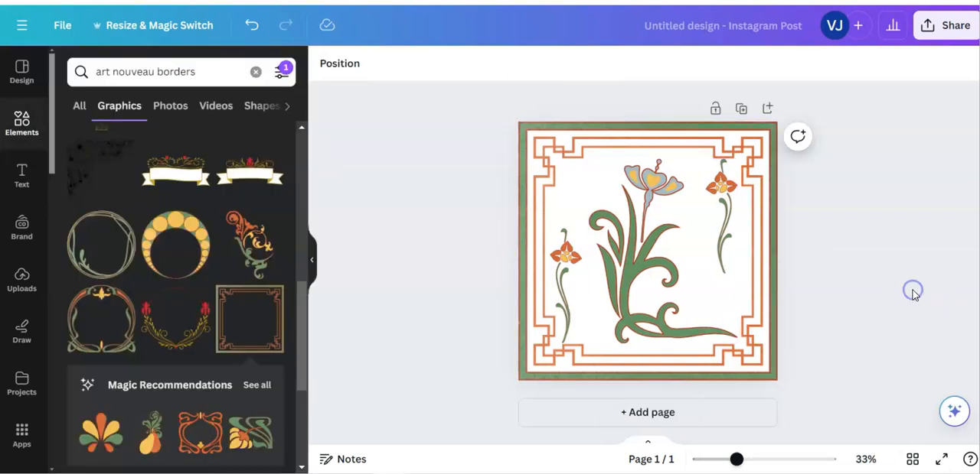
# Move the two small orange flowers to the same height on either side of the large flower, just inside the border
pyautogui.click(727, 221)
pyautogui.moveTo(727, 221); pyautogui.dragTo(718, 229)
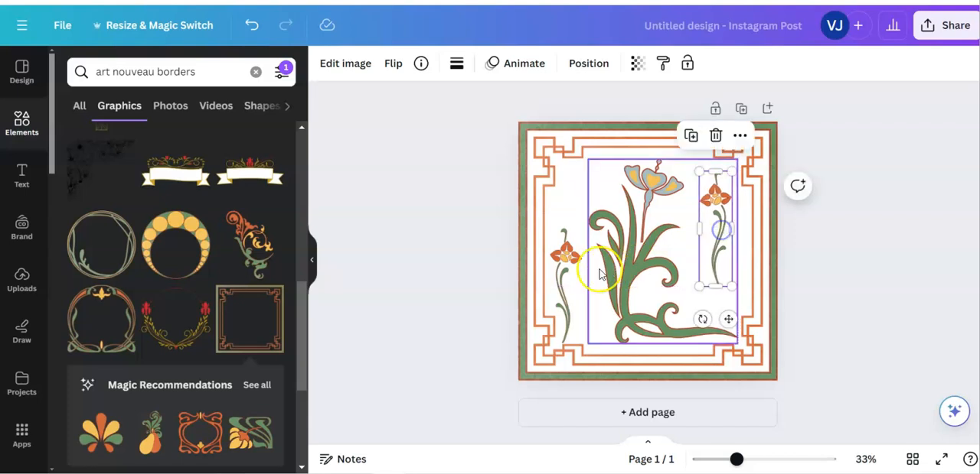
pyautogui.moveTo(577, 279); pyautogui.dragTo(574, 242)
pyautogui.click(724, 228)
pyautogui.moveTo(725, 228); pyautogui.dragTo(739, 244)
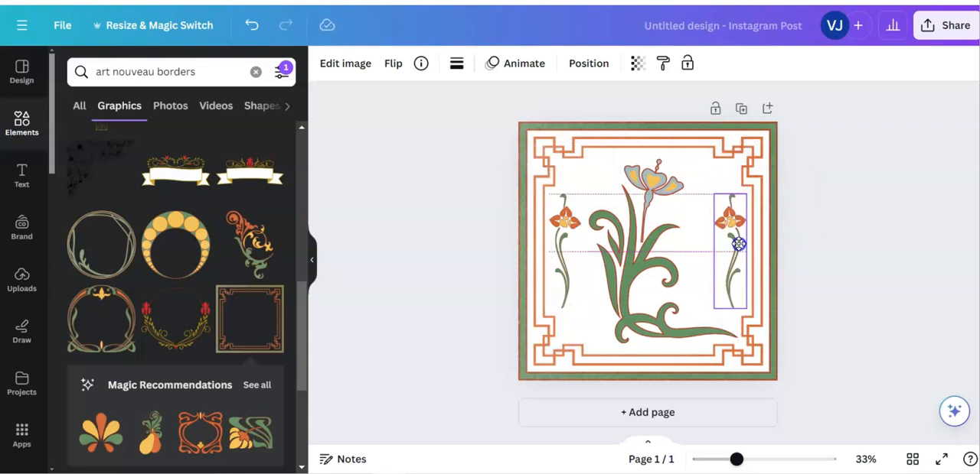
pyautogui.moveTo(739, 243); pyautogui.dragTo(740, 243)
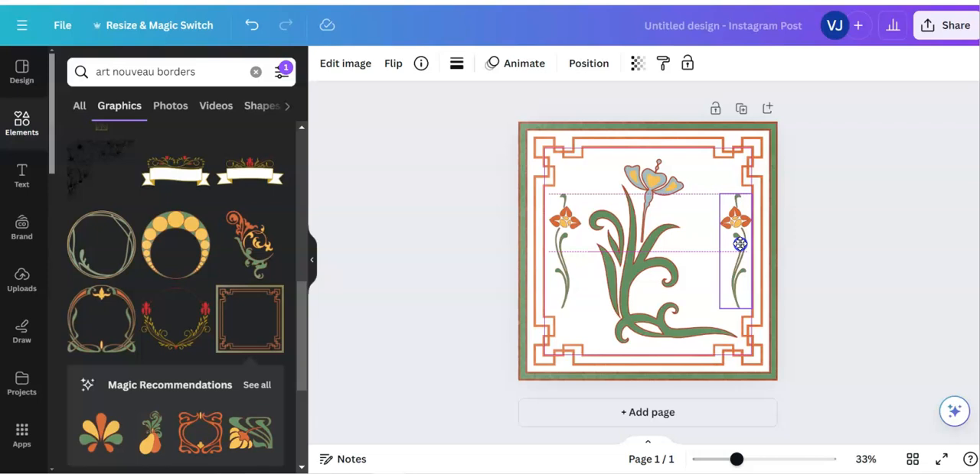
pyautogui.moveTo(740, 244); pyautogui.dragTo(738, 244)
pyautogui.click(842, 329)
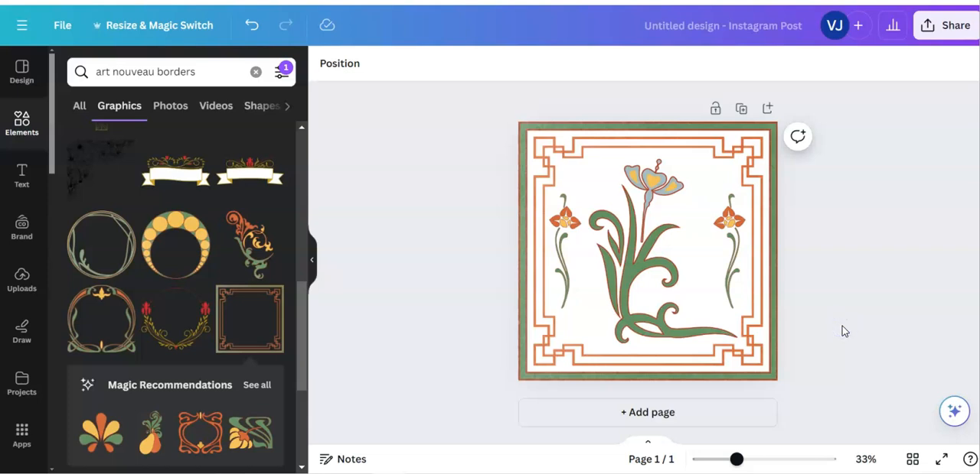
pyautogui.click(453, 109)
# Look through the default text styles and ready-made font combinations for lettering that suits the design
pyautogui.click(23, 175)
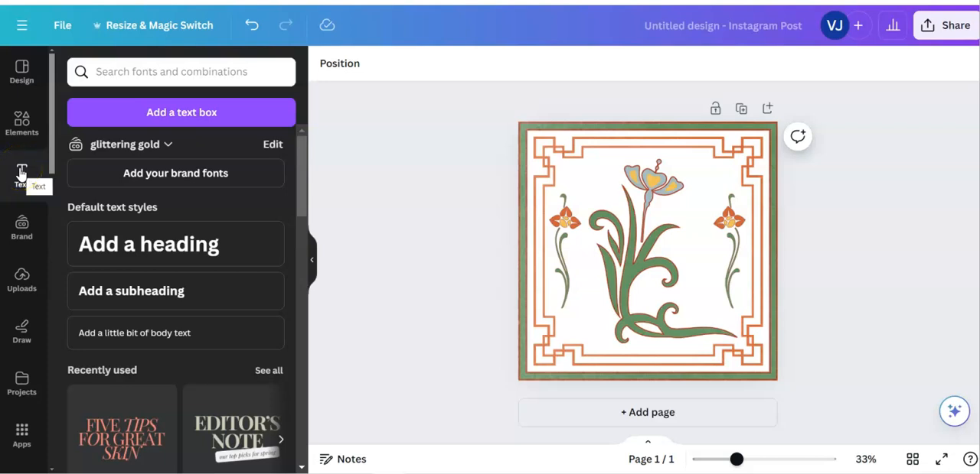
pyautogui.scroll(-3, 229, 280)
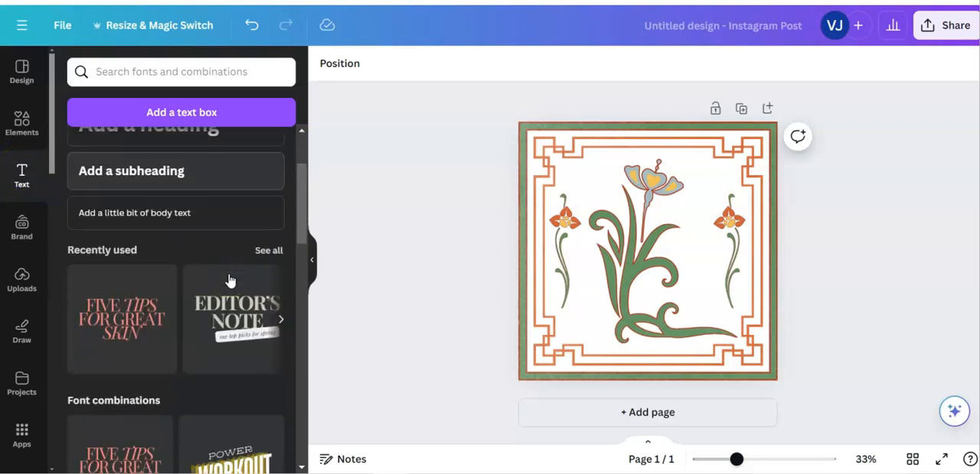
pyautogui.scroll(-1, 229, 281)
pyautogui.scroll(-3, 229, 280)
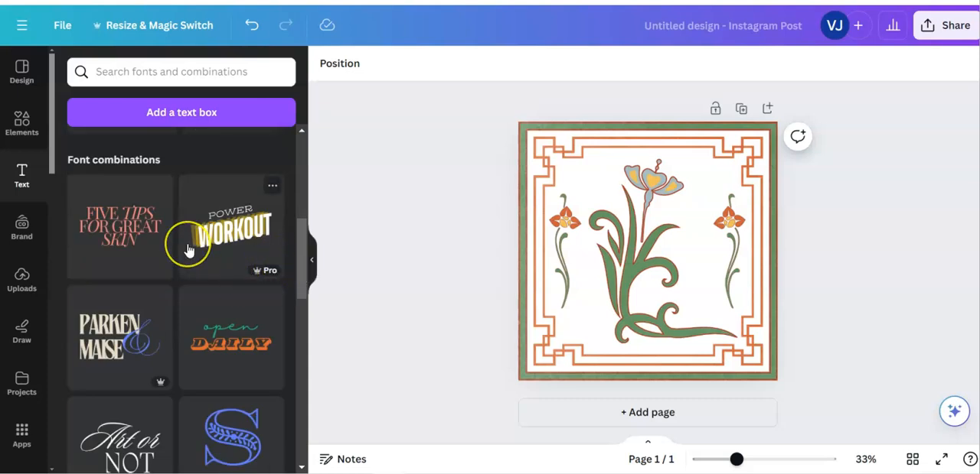
pyautogui.scroll(-3, 190, 247)
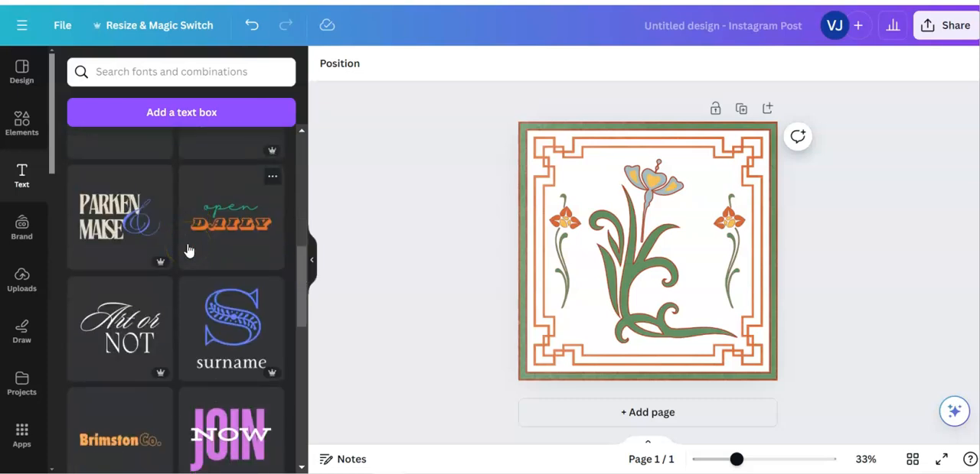
pyautogui.scroll(-9, 189, 250)
pyautogui.scroll(15, 192, 247)
pyautogui.click(122, 146)
# Search the fonts for "art nouveau" and add text in the Art Nuvo font to the page
pyautogui.click(106, 71)
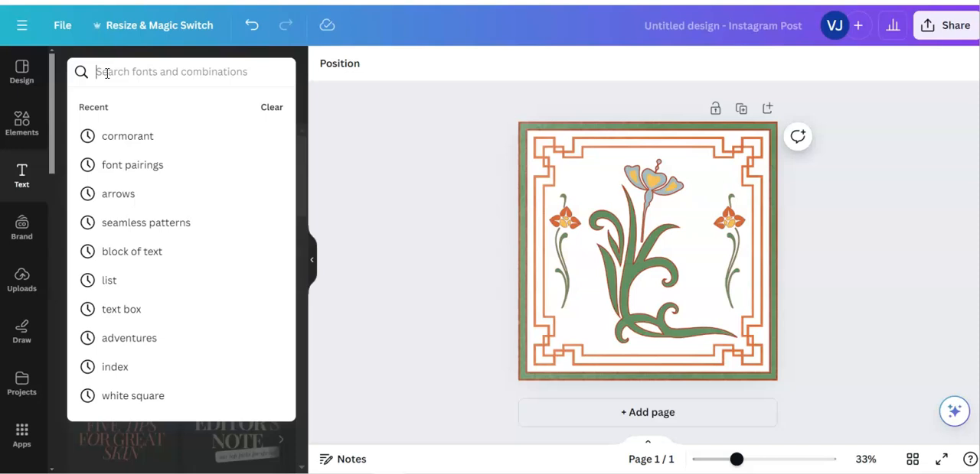
pyautogui.write('art nouveau')
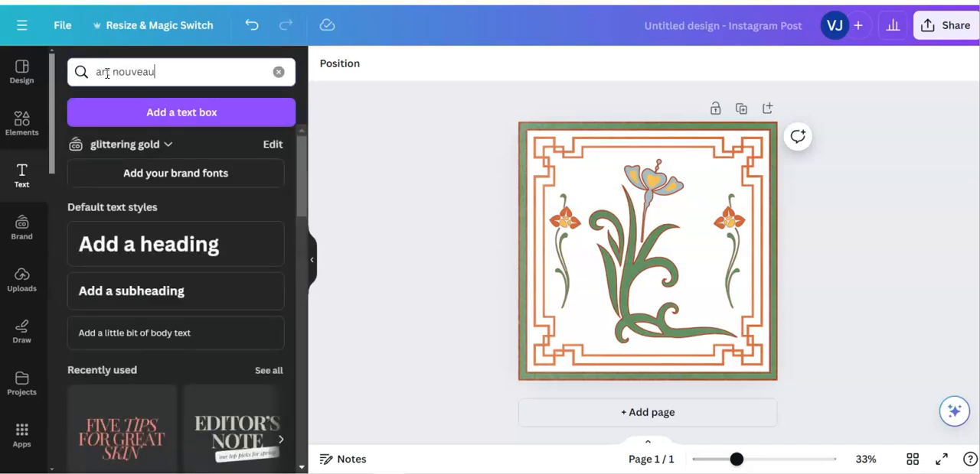
pyautogui.press('Return')
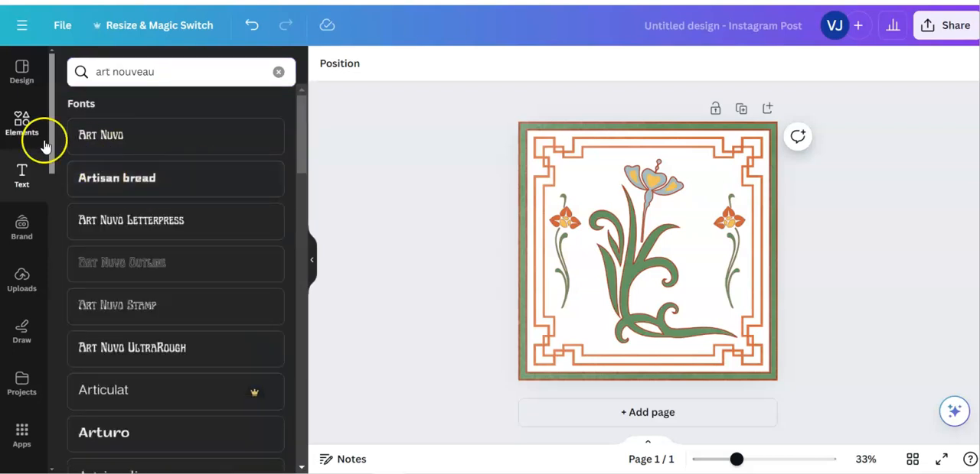
pyautogui.click(111, 141)
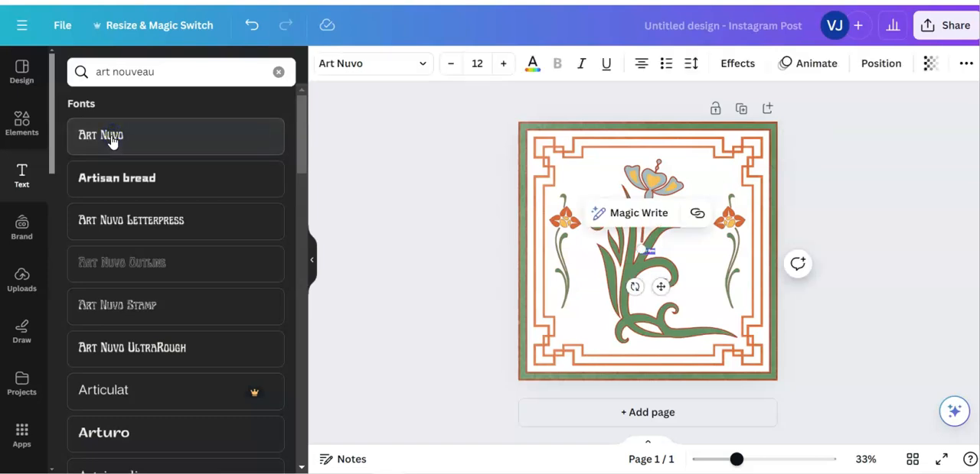
pyautogui.click(860, 295)
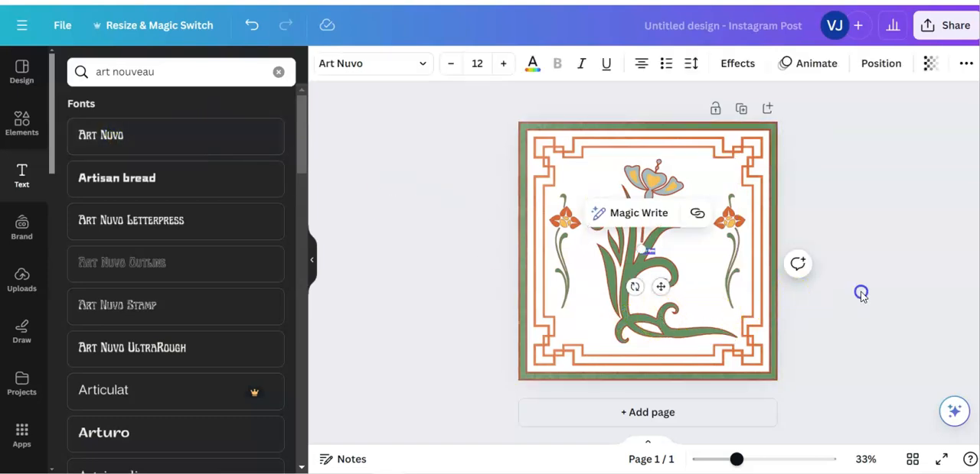
pyautogui.click(97, 143)
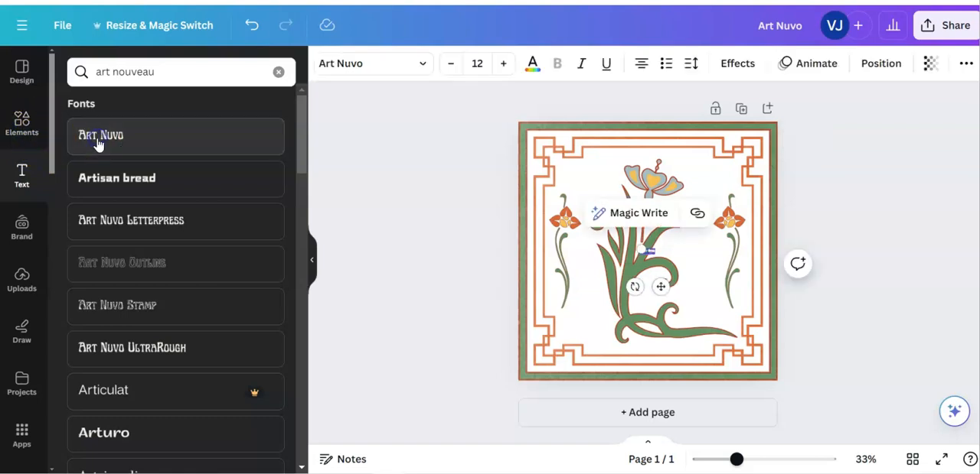
pyautogui.click(649, 214)
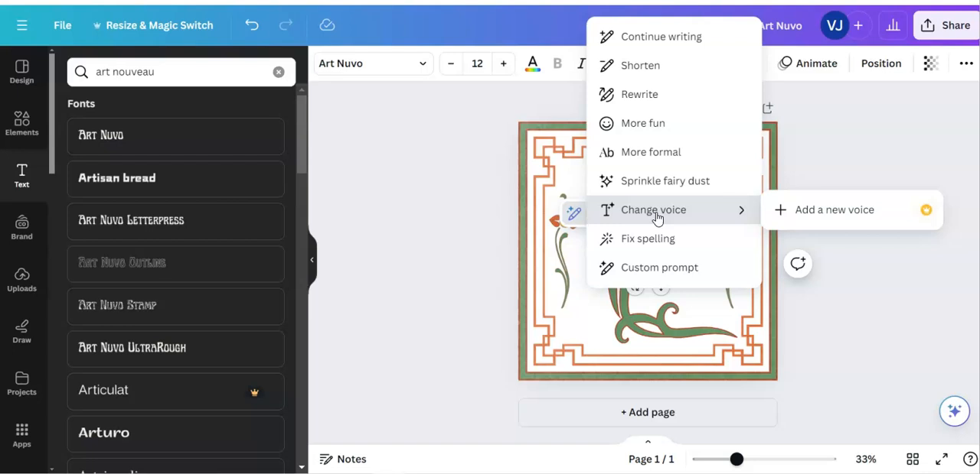
pyautogui.click(654, 36)
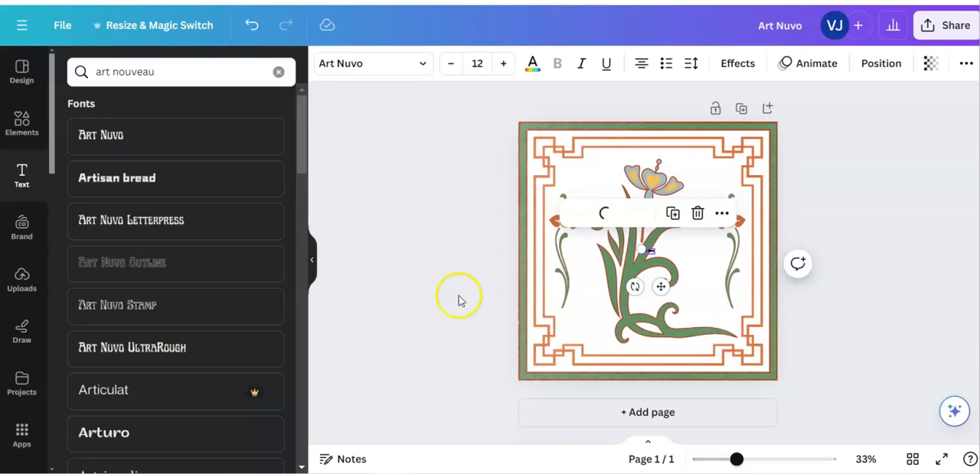
pyautogui.click(252, 26)
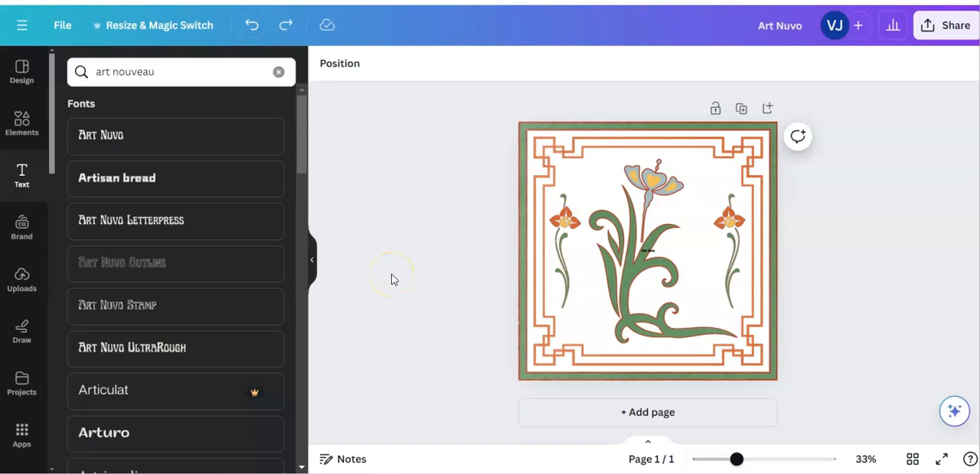
# Enlarge the Art Nuvo text to size 68.5 and place it above the large flower, over the border's upper edge
pyautogui.click(647, 253)
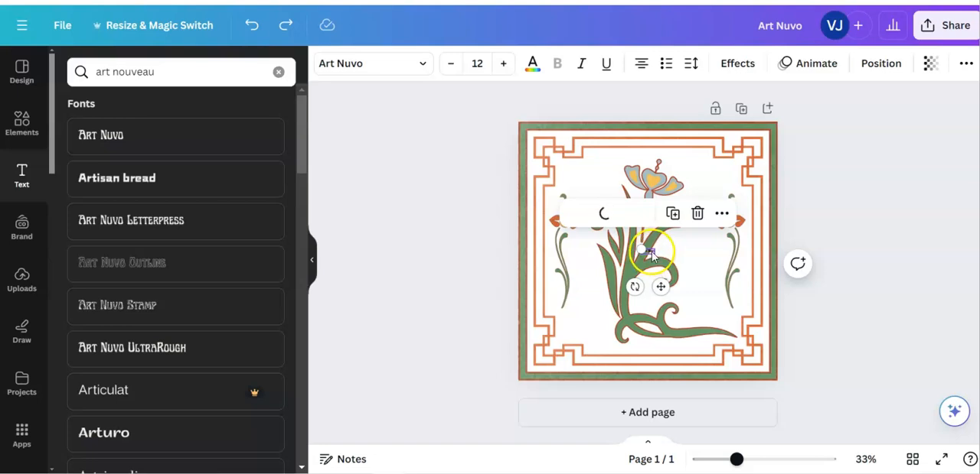
pyautogui.moveTo(641, 248); pyautogui.dragTo(574, 217)
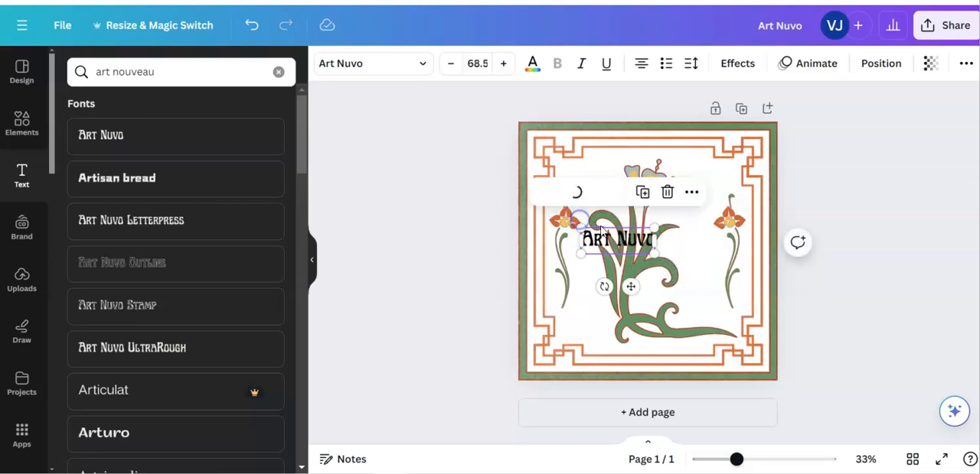
pyautogui.click(853, 278)
pyautogui.click(642, 245)
pyautogui.moveTo(643, 245); pyautogui.dragTo(667, 150)
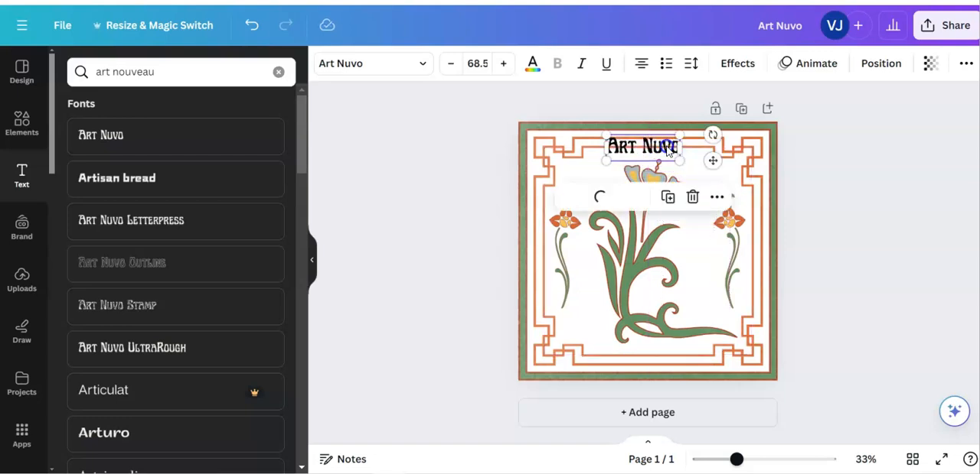
# Move the large flower graphic slightly to the left, between the two small orange flowers
pyautogui.click(649, 270)
pyautogui.moveTo(649, 270); pyautogui.dragTo(644, 273)
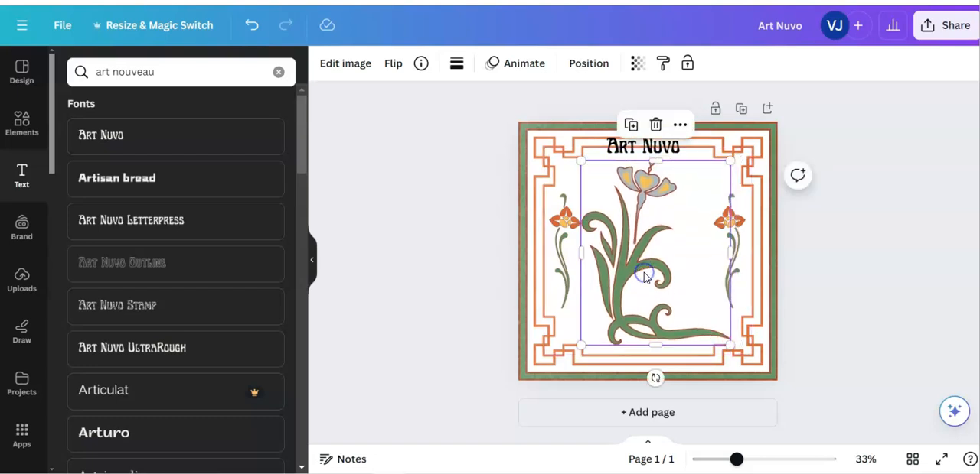
# Recolour the Art Nuvo text with the orange taken from the small flower graphic's photo colors
pyautogui.click(675, 153)
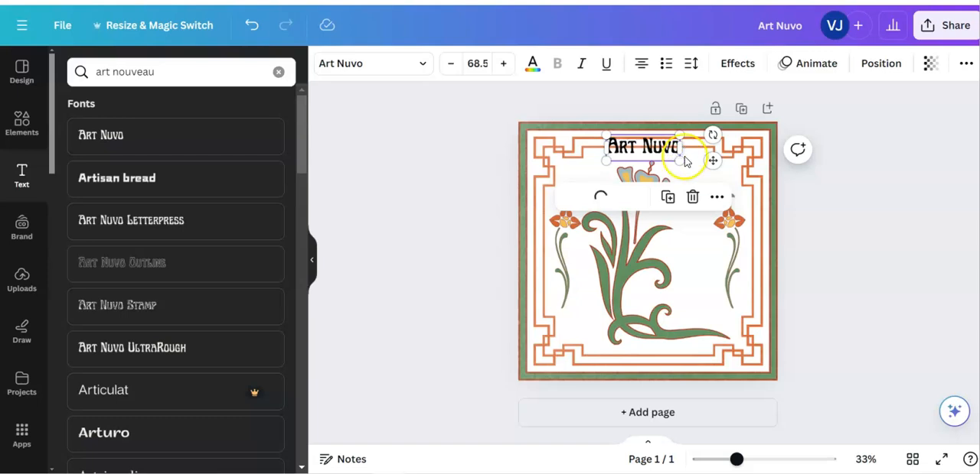
pyautogui.doubleClick(663, 148)
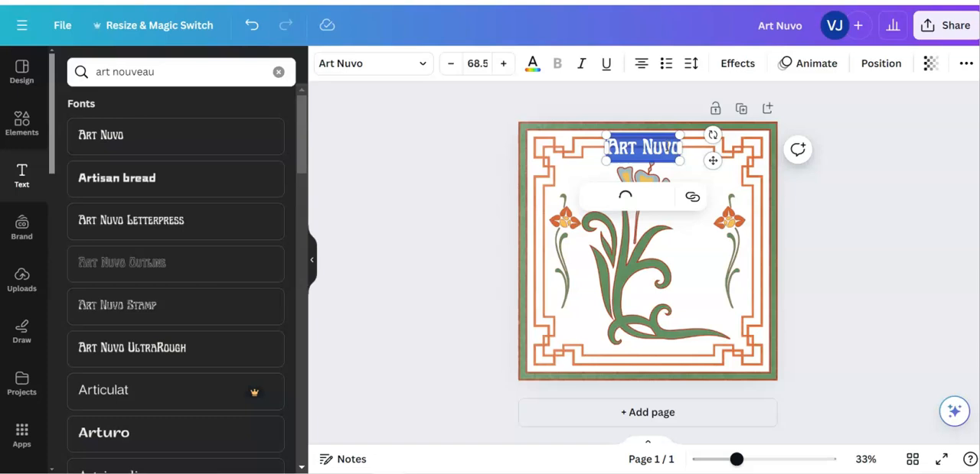
pyautogui.click(532, 64)
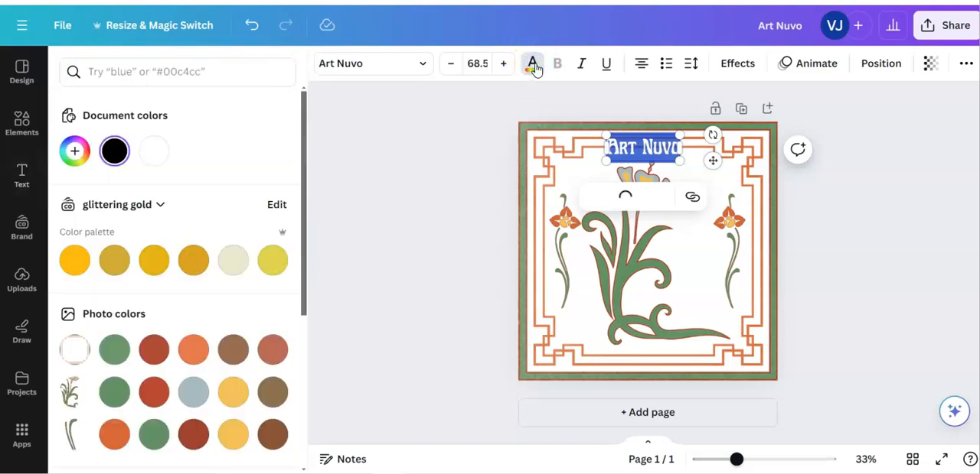
pyautogui.scroll(-1, 230, 322)
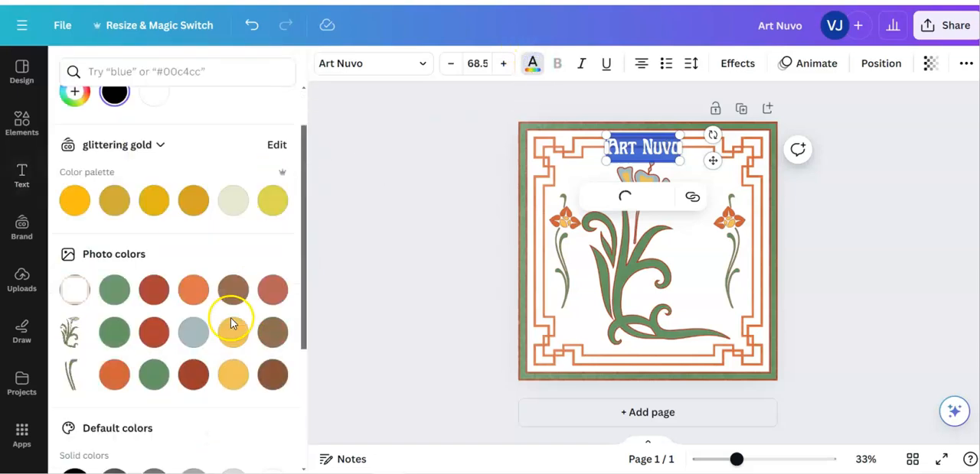
pyautogui.scroll(-1, 230, 322)
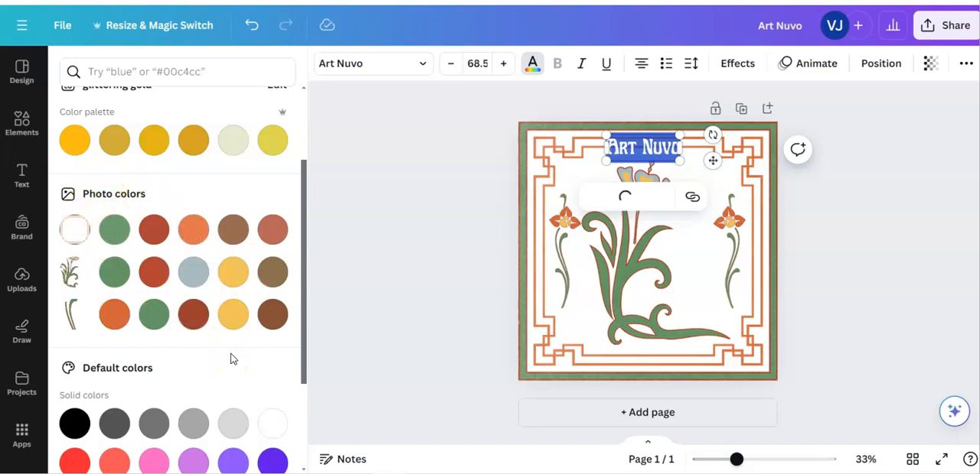
pyautogui.click(213, 382)
pyautogui.click(114, 319)
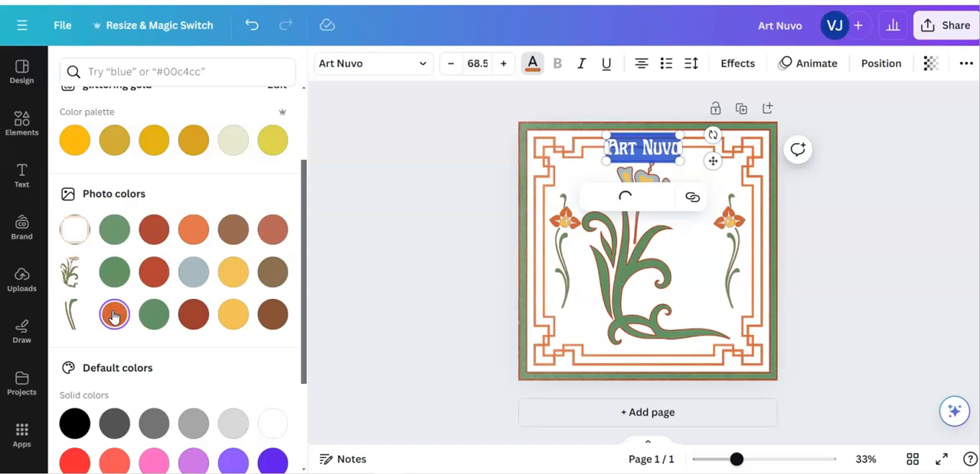
pyautogui.press('Escape')
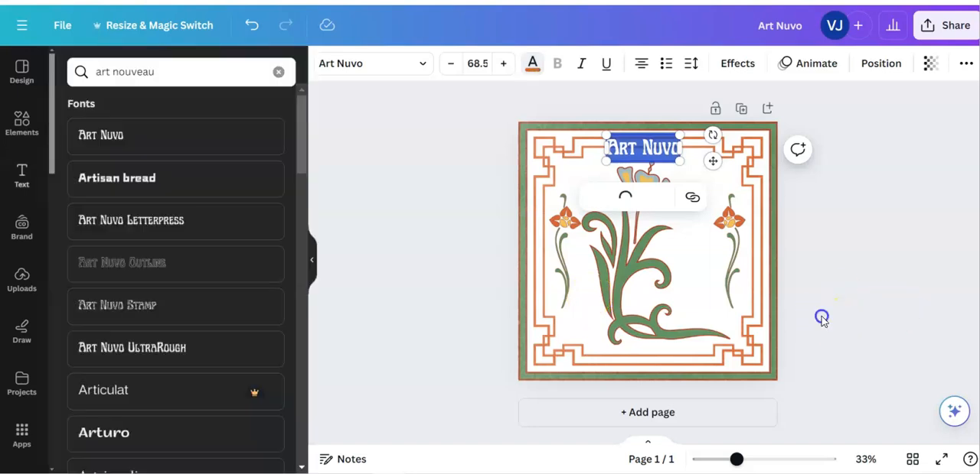
pyautogui.click(710, 301)
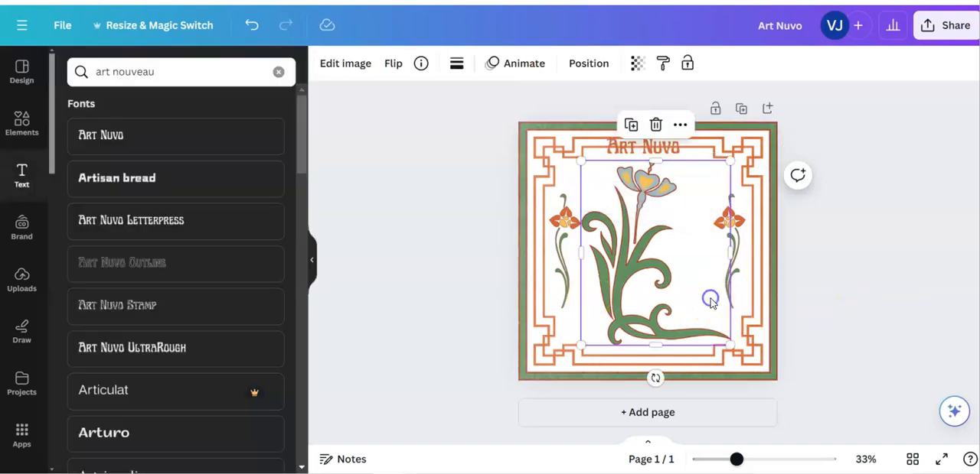
pyautogui.click(855, 295)
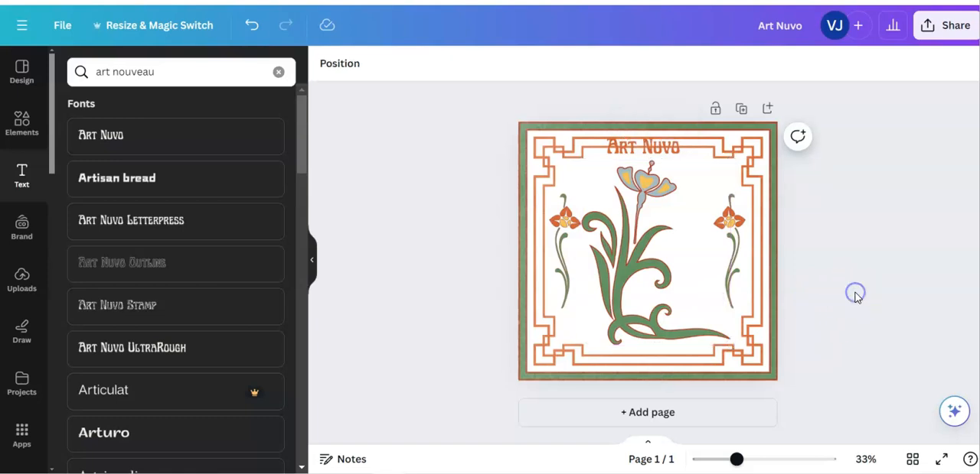
# Move the Art Nuvo text beside the large flower's stem, next to the right small flower, and recolour it teal blue
pyautogui.click(656, 146)
pyautogui.moveTo(656, 146); pyautogui.dragTo(703, 207)
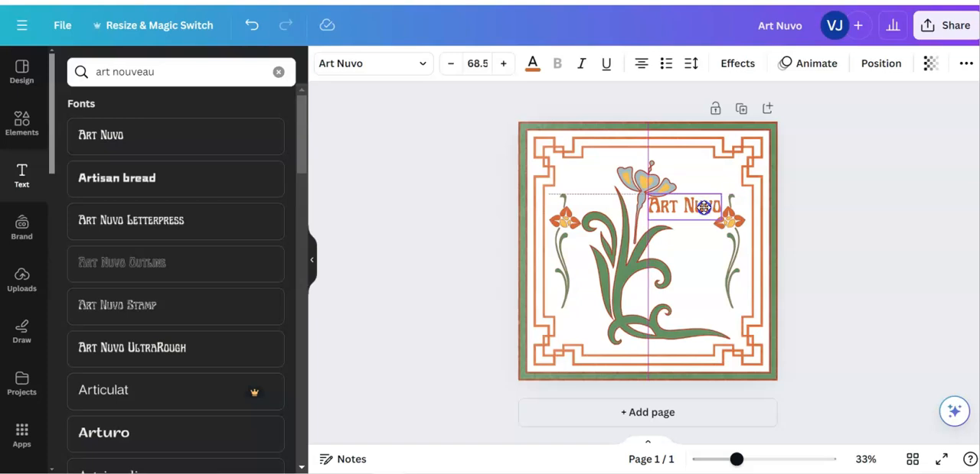
pyautogui.moveTo(702, 211); pyautogui.dragTo(710, 209)
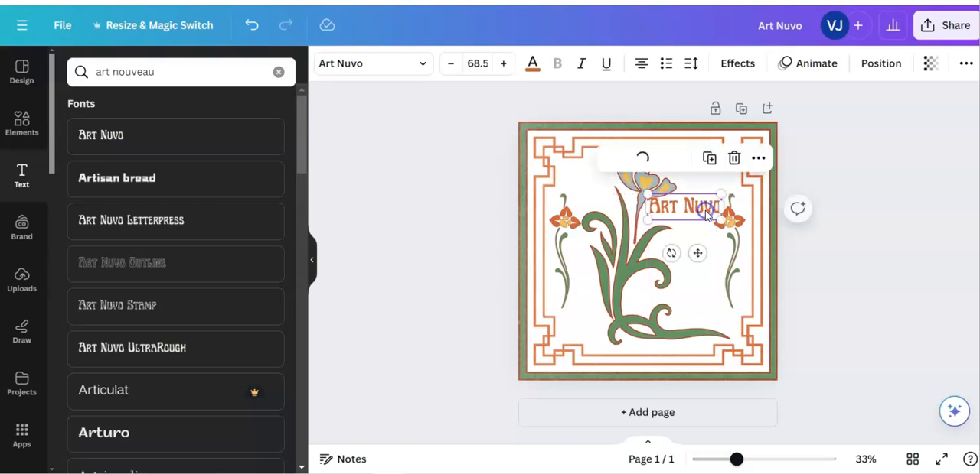
pyautogui.click(533, 64)
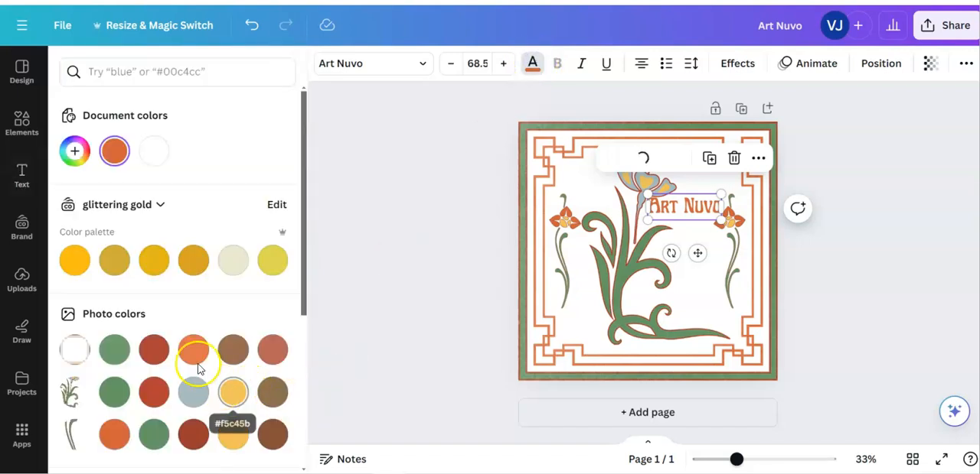
pyautogui.scroll(-2, 182, 337)
pyautogui.scroll(-2, 188, 337)
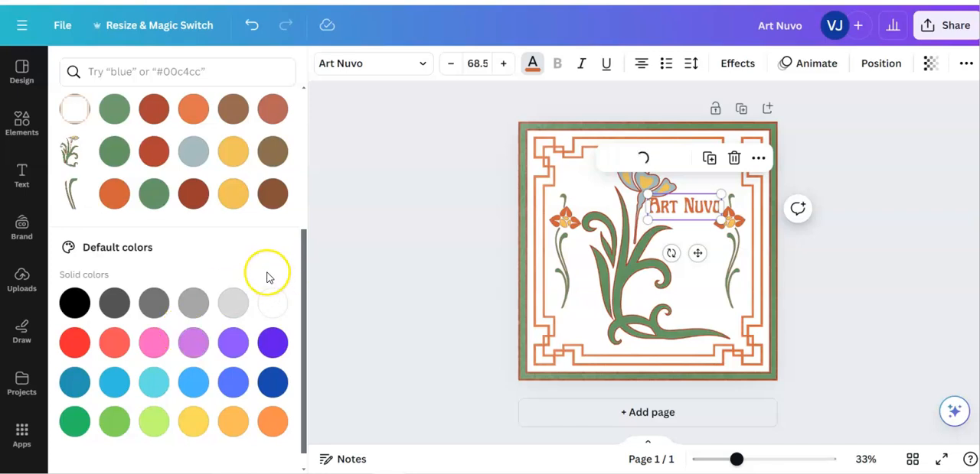
pyautogui.click(232, 385)
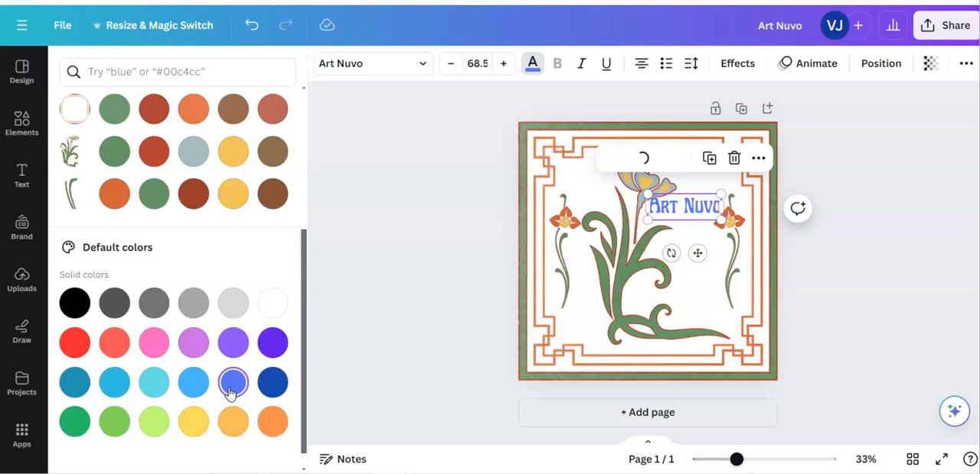
pyautogui.click(74, 382)
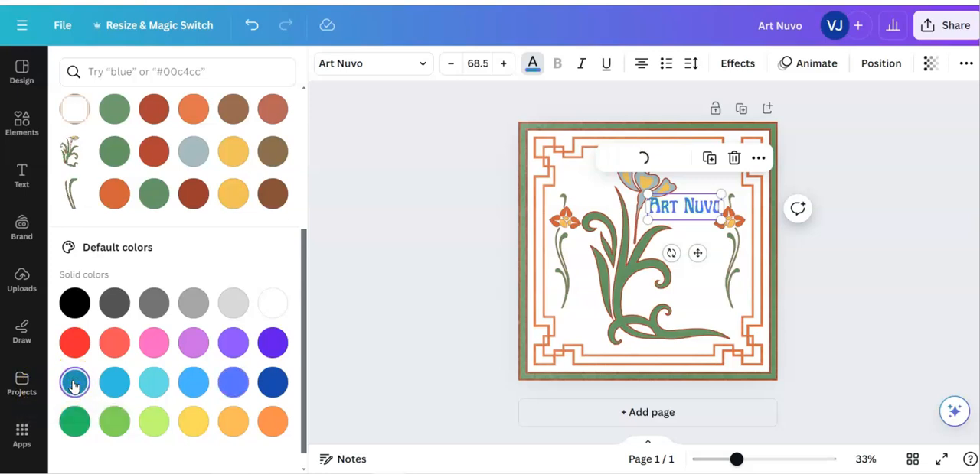
pyautogui.click(829, 317)
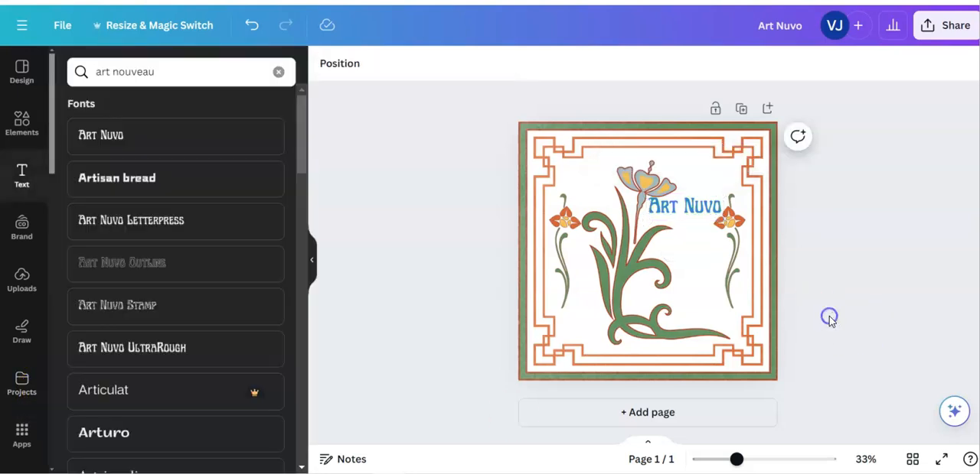
# Delete the Art Nuvo text from the page
pyautogui.click(680, 209)
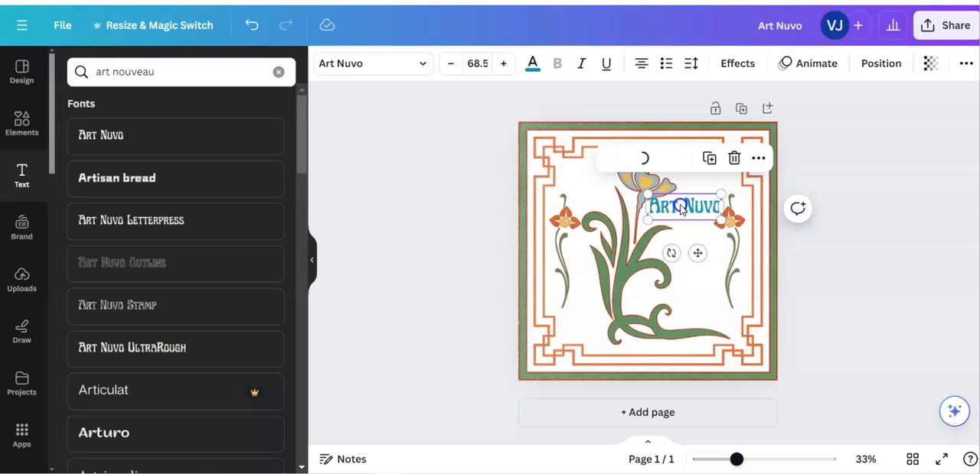
pyautogui.press('Delete')
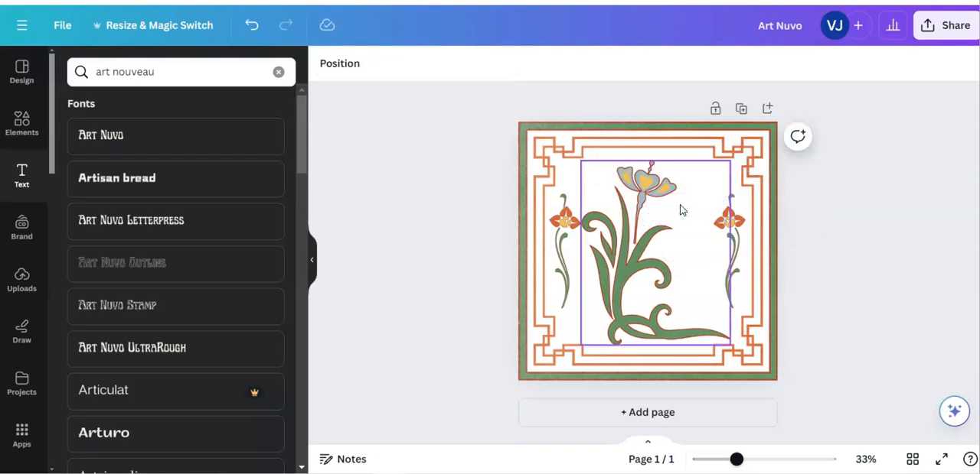
# Look through the first four pages of the "art nouveau style" design, comparing the plain and textured background versions
pyautogui.click(412, 284)
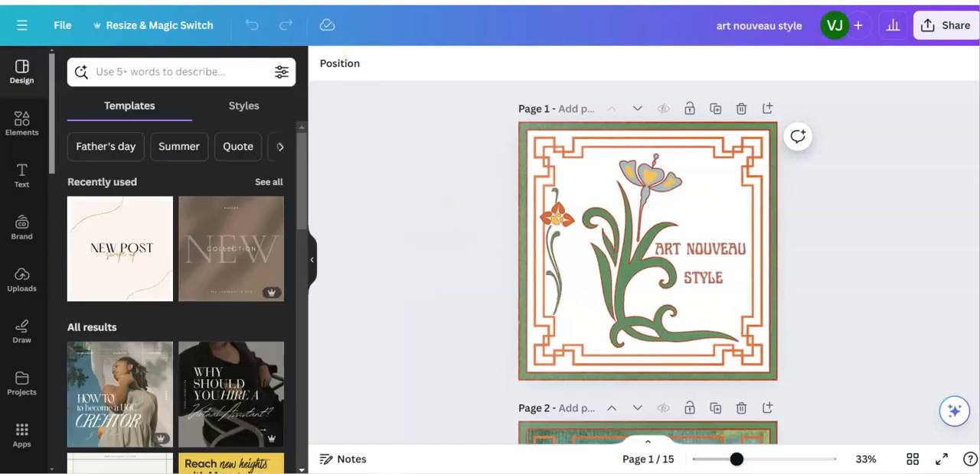
pyautogui.scroll(-3, 458, 148)
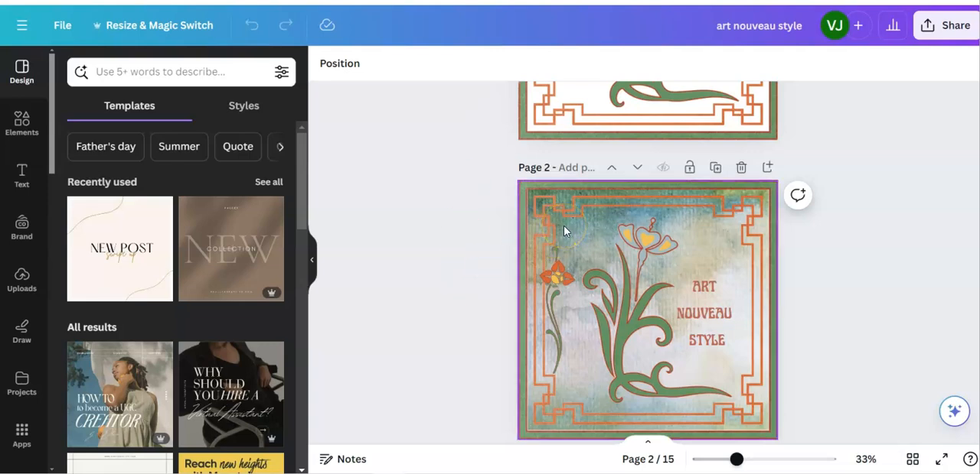
pyautogui.scroll(-5, 564, 231)
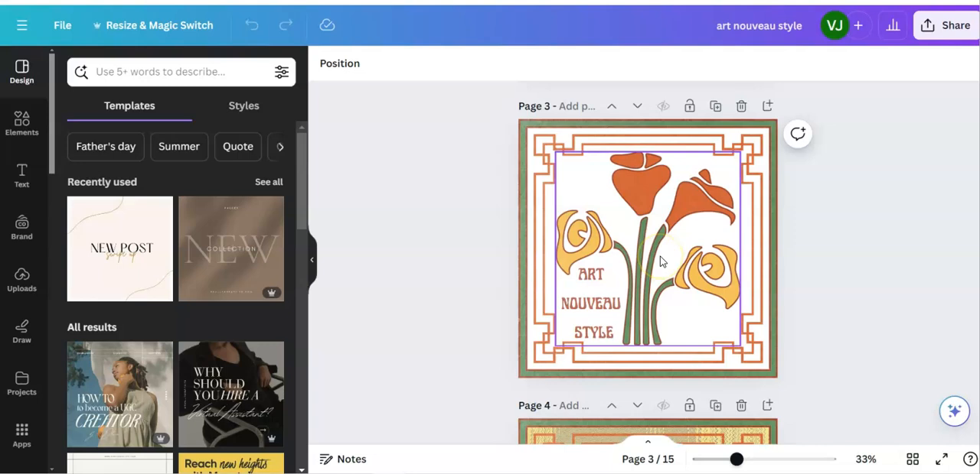
pyautogui.scroll(-5, 660, 261)
pyautogui.scroll(2, 660, 256)
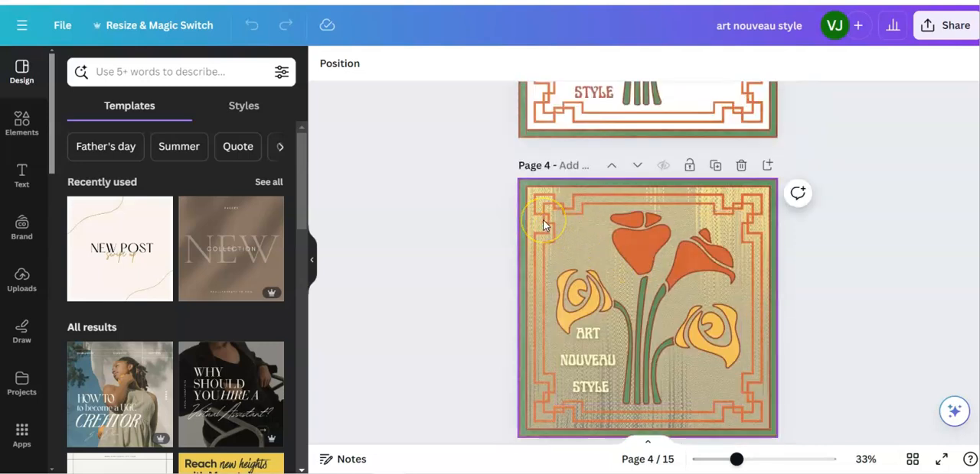
pyautogui.scroll(-5, 543, 219)
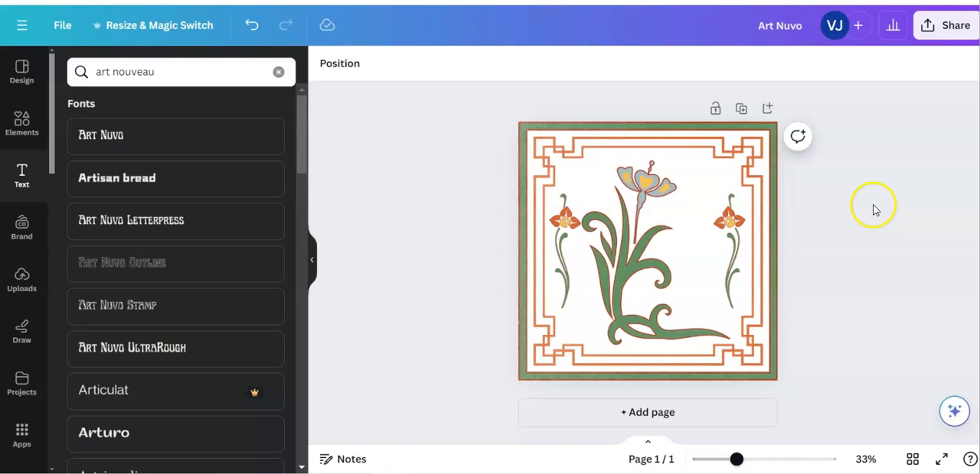
# Duplicate the page with the border and flowers
pyautogui.click(742, 111)
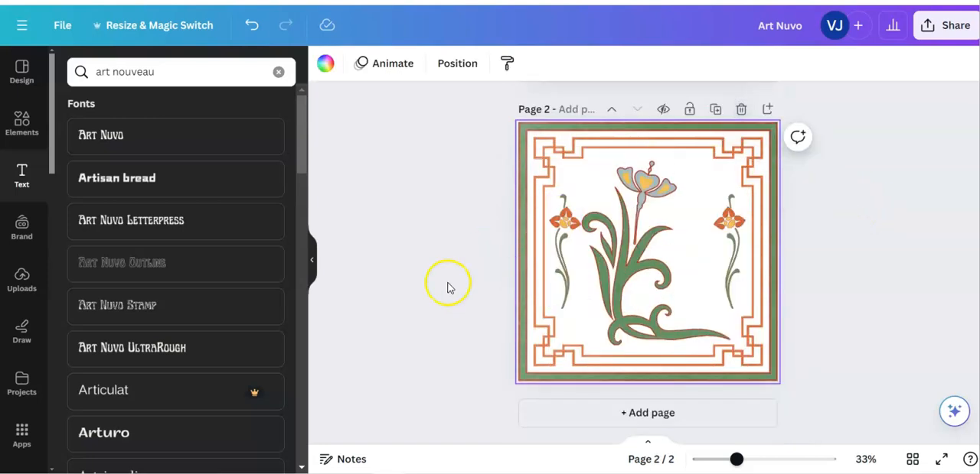
# Search the graphics elements for "gold texture background"
pyautogui.click(19, 124)
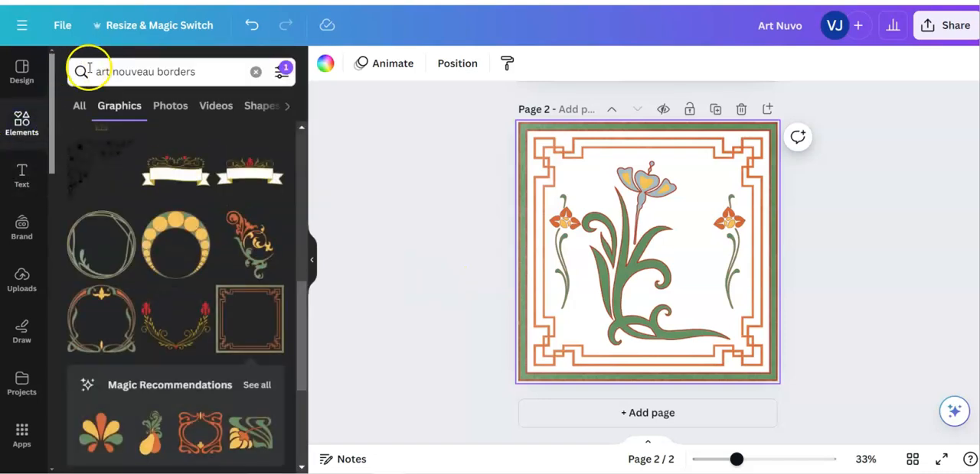
pyautogui.click(199, 72)
pyautogui.moveTo(201, 71); pyautogui.dragTo(89, 73)
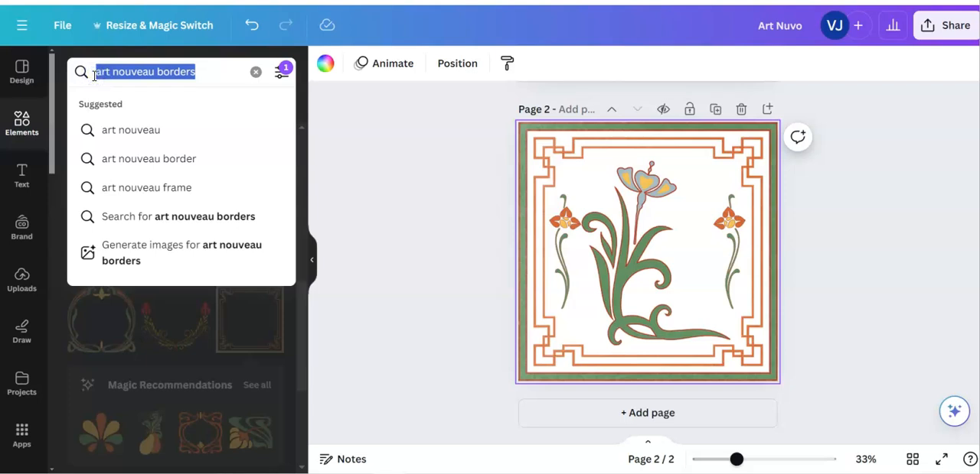
pyautogui.write('gold')
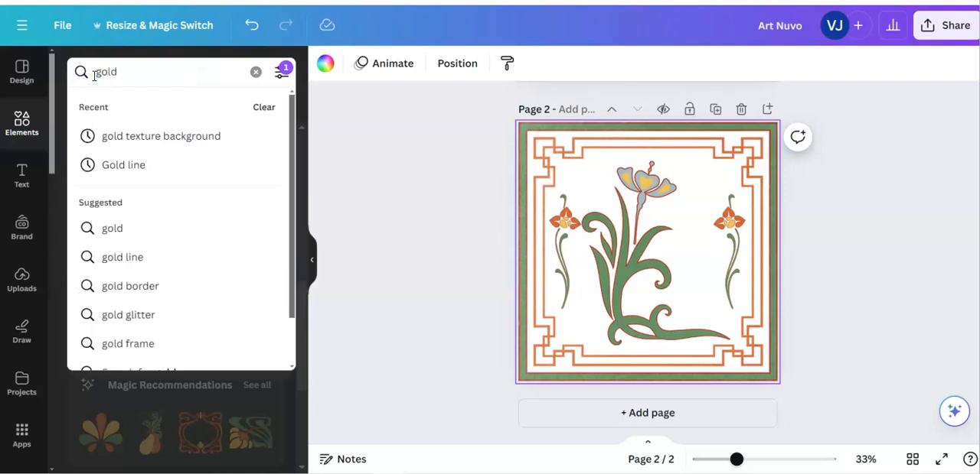
pyautogui.click(158, 137)
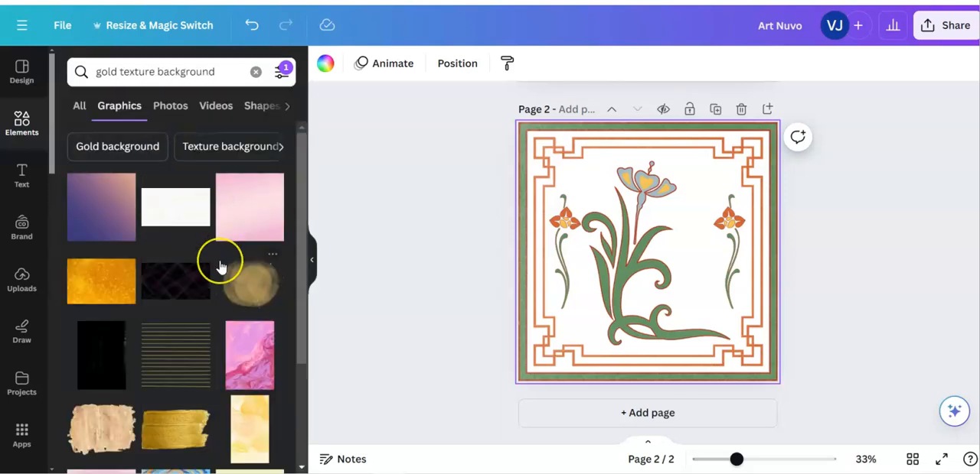
# Add the gold damask pattern and the plainer dark gold texture beside it in the results to page 2
pyautogui.scroll(-2, 220, 266)
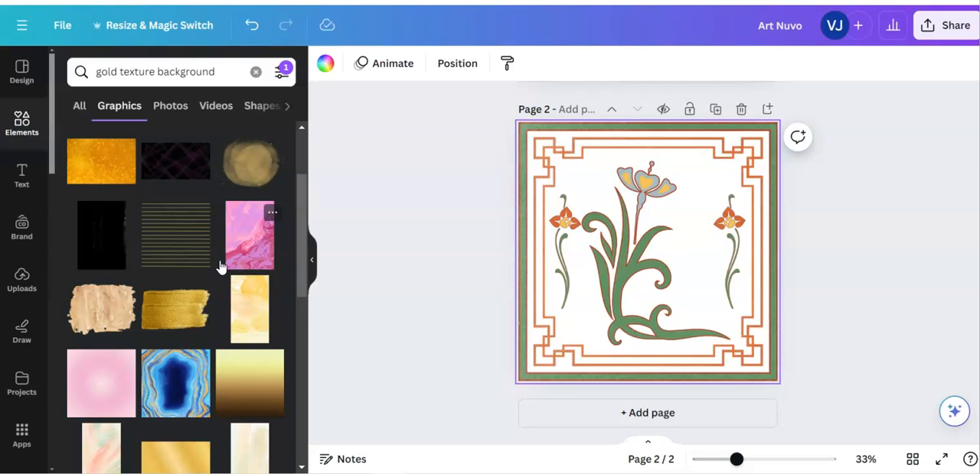
pyautogui.scroll(-4, 219, 266)
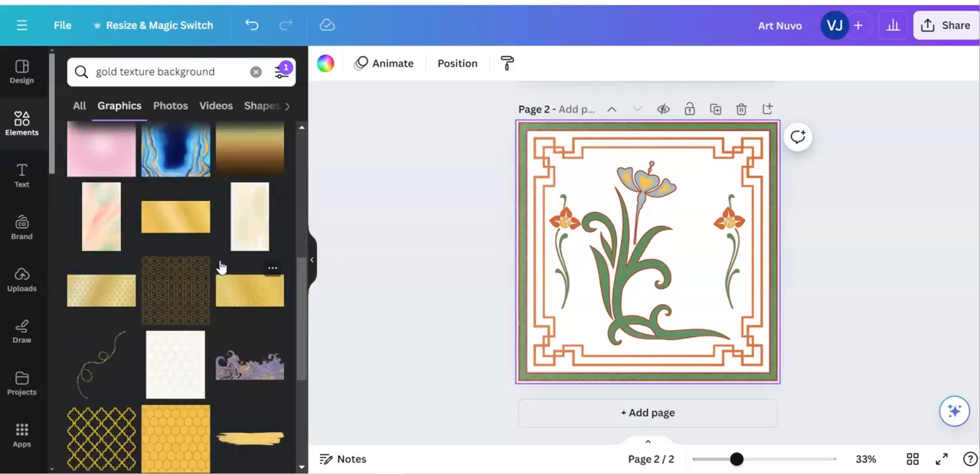
pyautogui.click(97, 293)
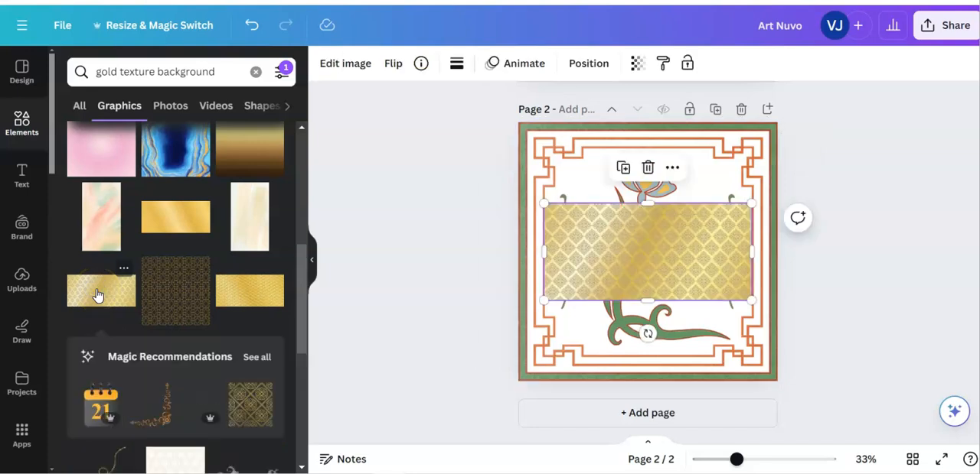
pyautogui.click(257, 297)
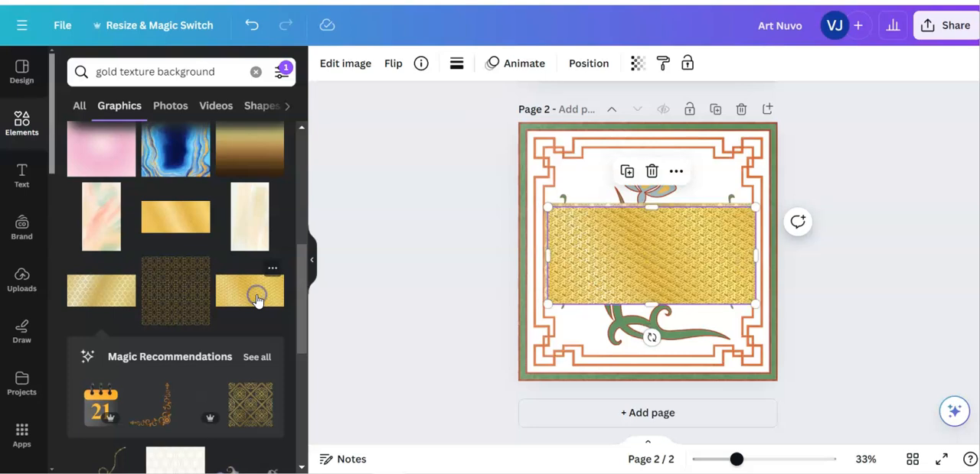
# Browse further through the gold texture background graphics for other suitable patterns
pyautogui.scroll(-5, 257, 301)
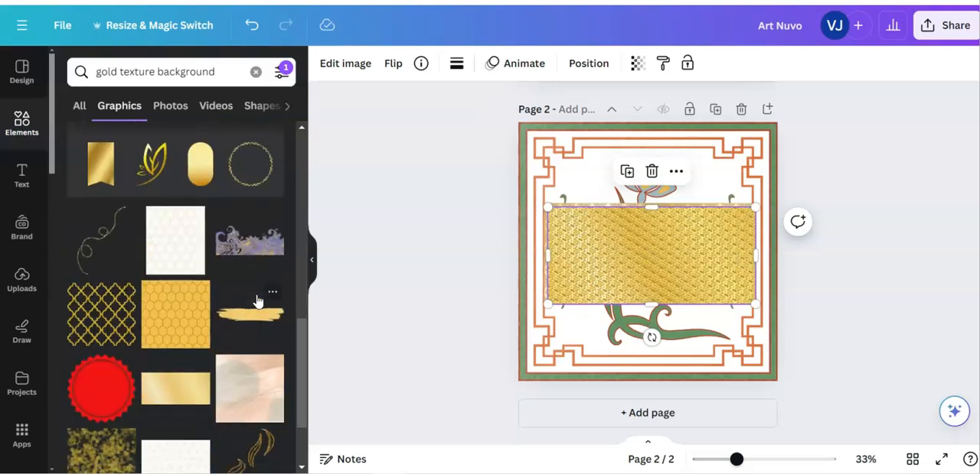
pyautogui.scroll(-8, 257, 301)
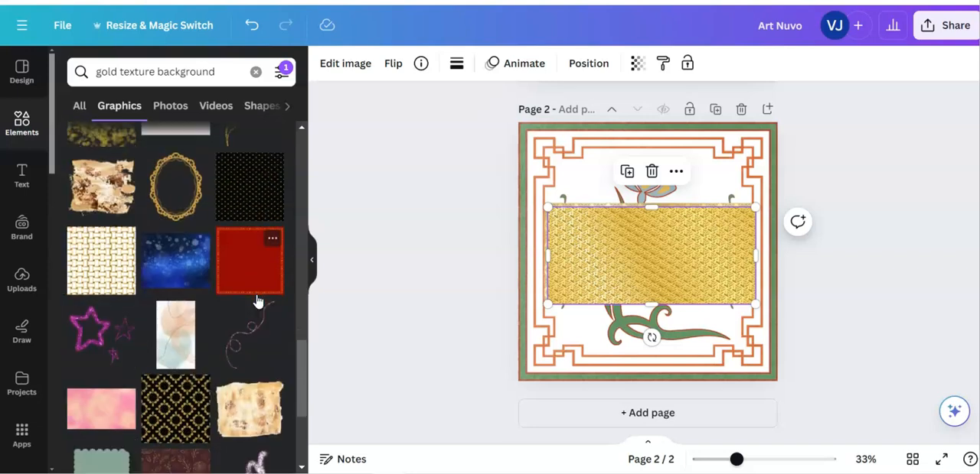
pyautogui.scroll(-5, 257, 301)
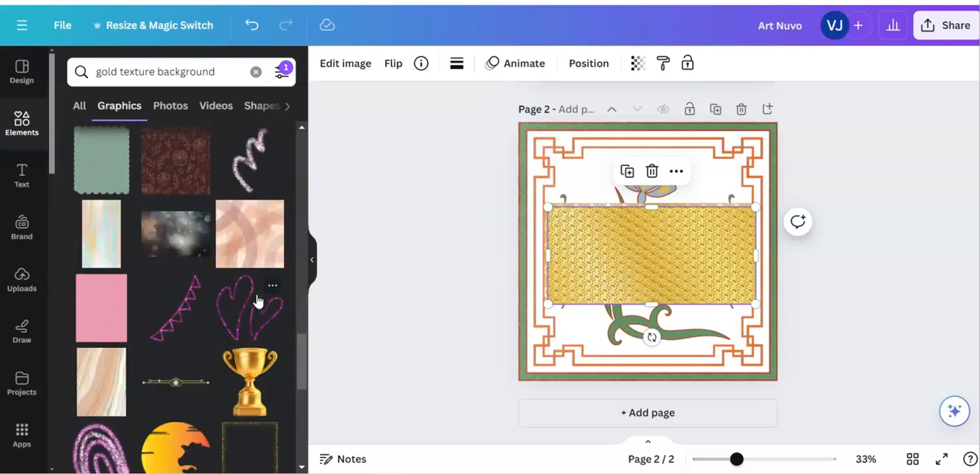
pyautogui.scroll(-3, 257, 300)
pyautogui.scroll(-8, 257, 301)
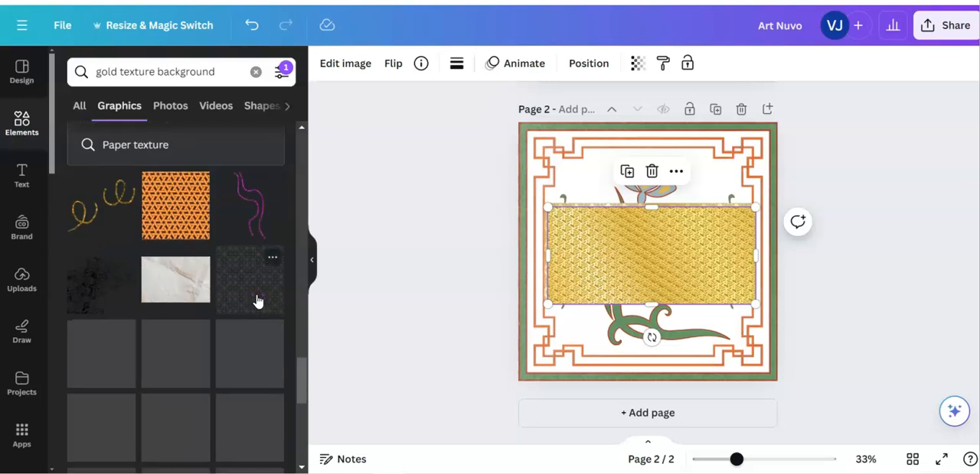
pyautogui.scroll(-2, 257, 301)
pyautogui.scroll(-8, 257, 301)
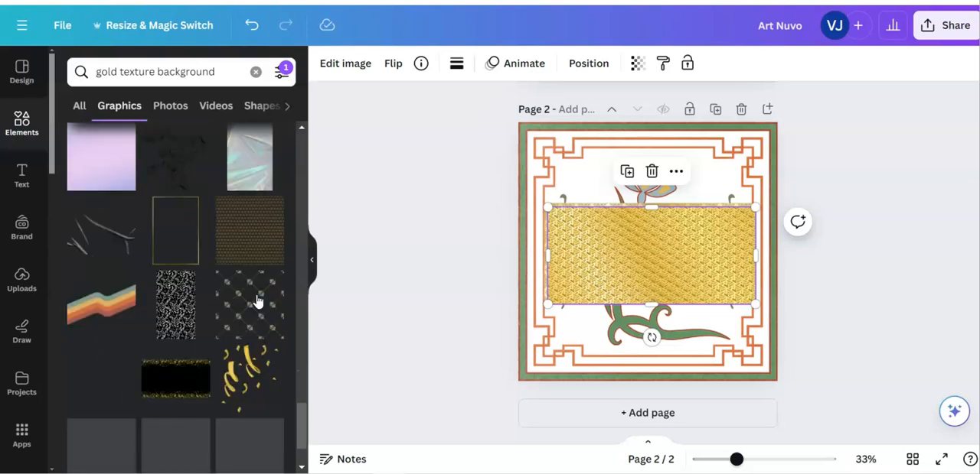
pyautogui.scroll(-8, 257, 301)
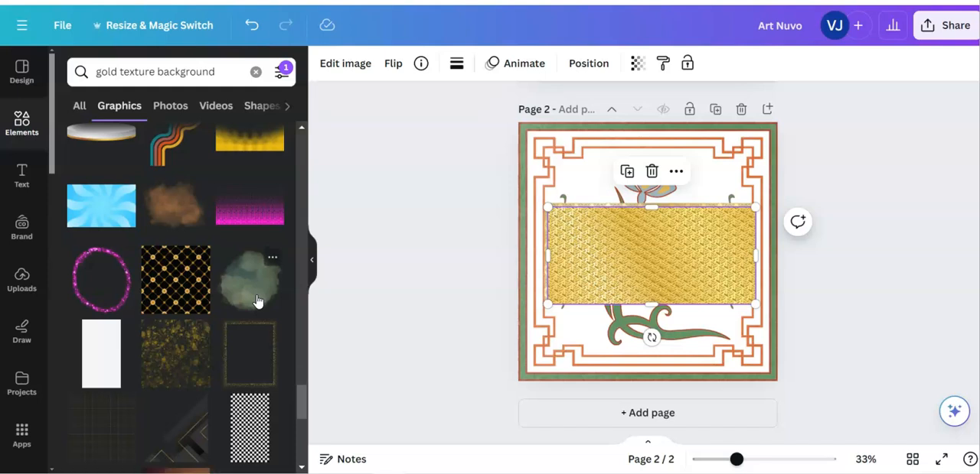
# Remove the dark gold texture and stretch the damask pattern to about 1001 by 1006 px, filling the area inside the green border
pyautogui.click(701, 280)
pyautogui.moveTo(685, 271); pyautogui.dragTo(660, 192)
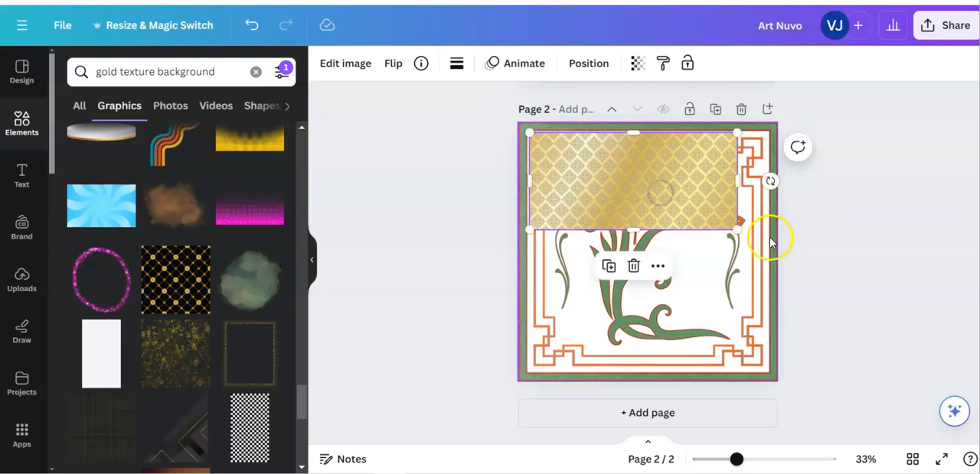
pyautogui.moveTo(738, 229); pyautogui.dragTo(765, 256)
pyautogui.moveTo(648, 245); pyautogui.dragTo(654, 372)
pyautogui.moveTo(529, 131); pyautogui.dragTo(527, 131)
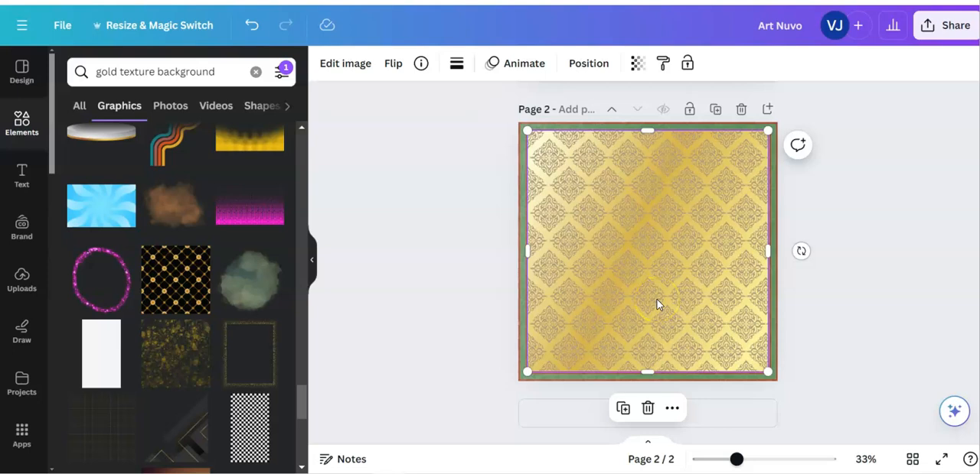
# Try the gold damask pattern behind the border and flowers, and return it to the front
pyautogui.click(588, 65)
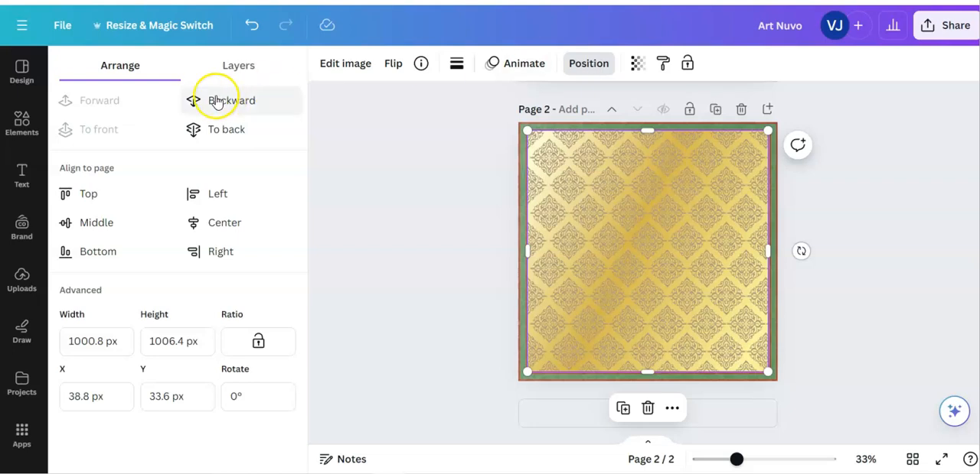
pyautogui.click(225, 130)
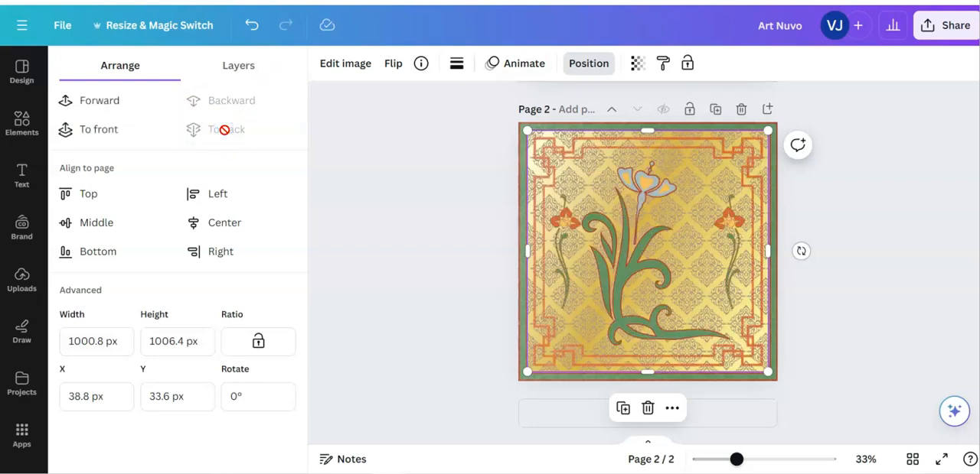
pyautogui.click(107, 128)
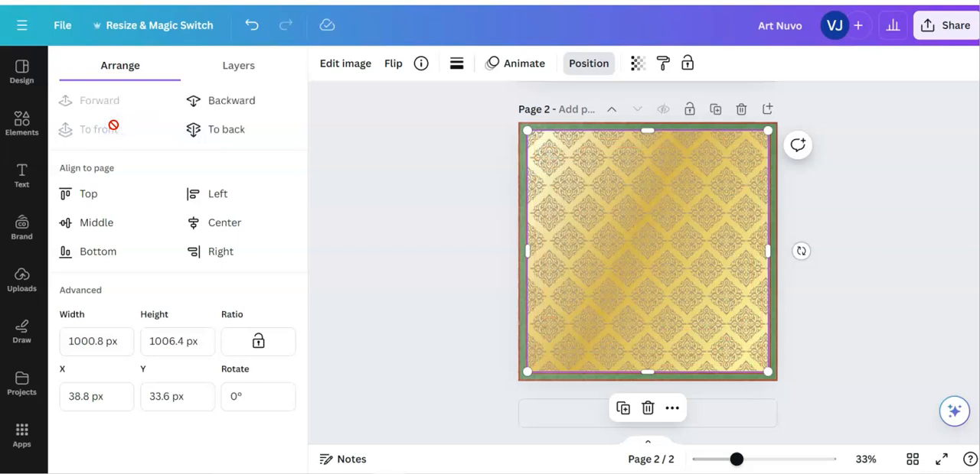
# Make the gold damask pattern partly transparent and send it to the back, behind the border and flowers
pyautogui.click(636, 63)
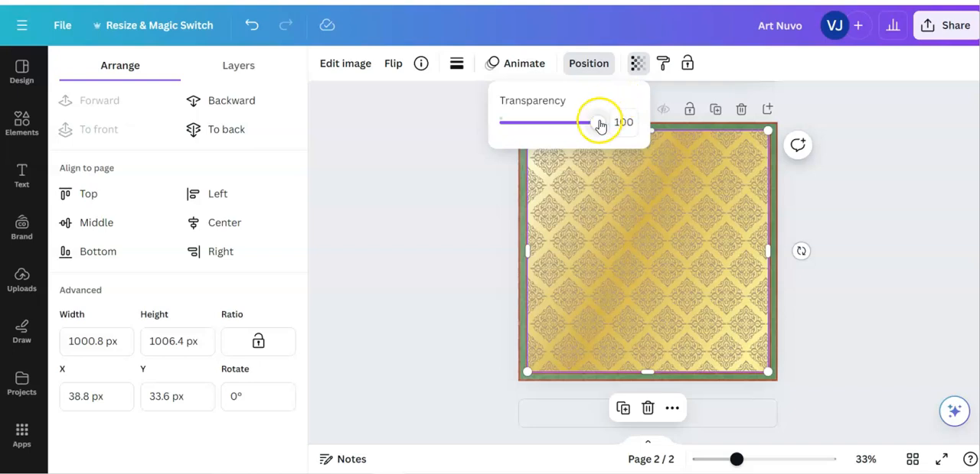
pyautogui.moveTo(596, 125); pyautogui.dragTo(559, 127)
pyautogui.click(380, 293)
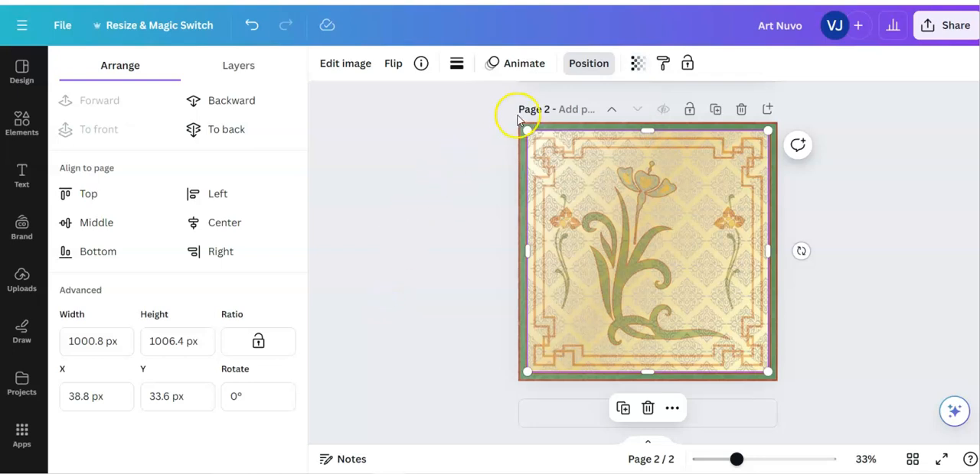
pyautogui.click(227, 130)
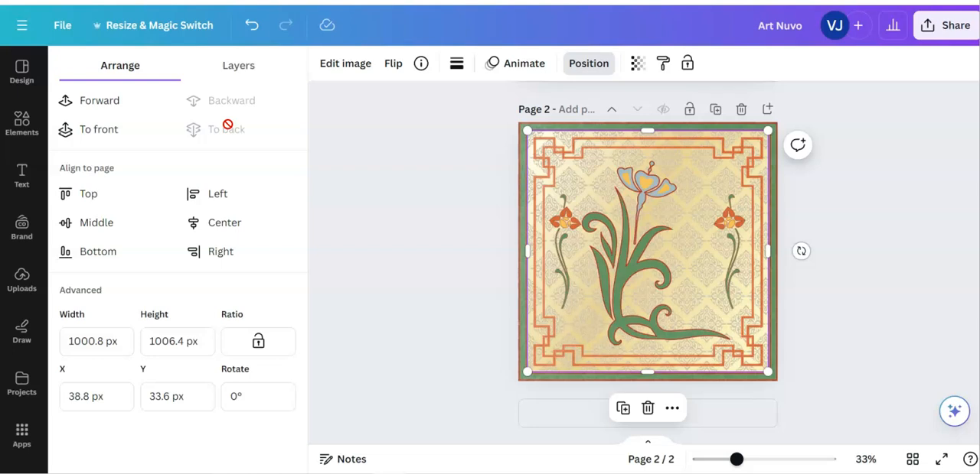
pyautogui.click(827, 322)
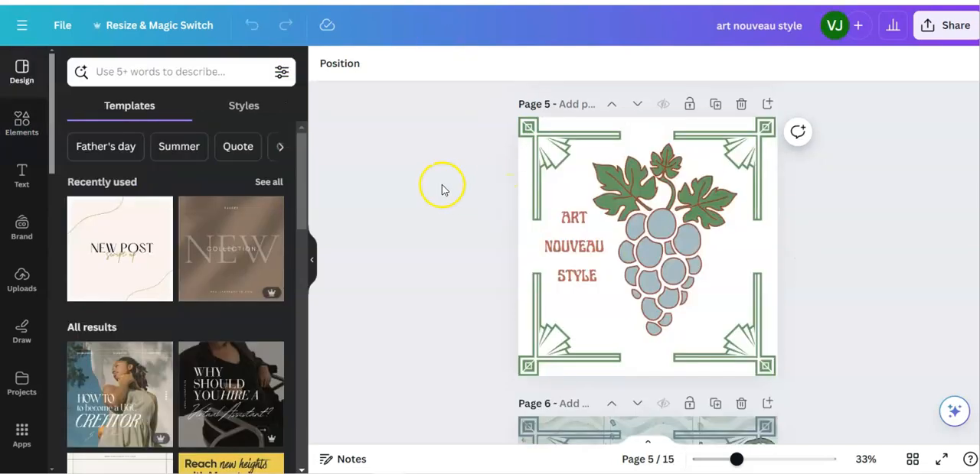
# Look through pages 5 to 11 of the "art nouveau style" design, examining the corner borders, motifs and plain and textured backgrounds
pyautogui.click(555, 151)
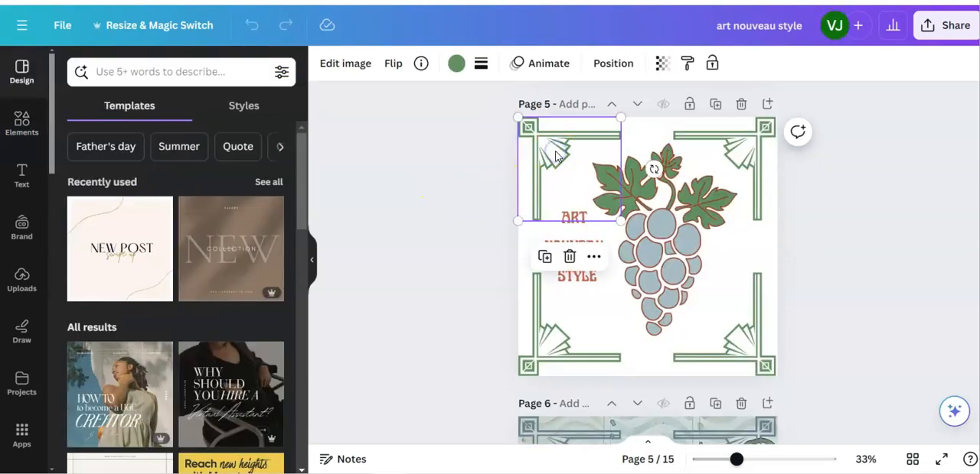
pyautogui.click(725, 147)
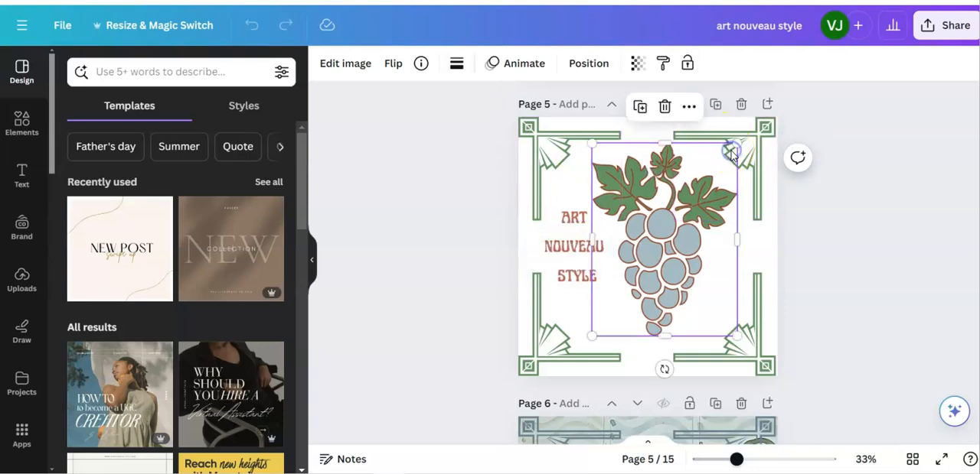
pyautogui.scroll(-3, 881, 226)
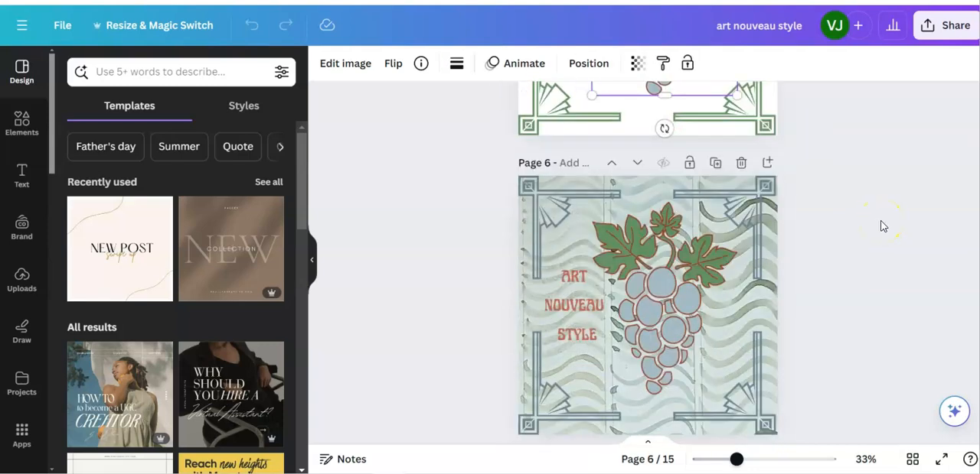
pyautogui.scroll(-2, 880, 224)
pyautogui.scroll(-1, 823, 245)
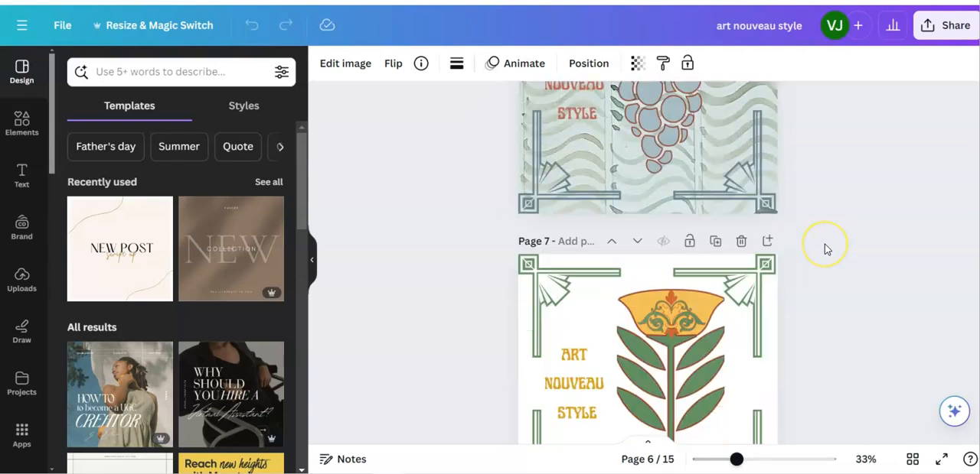
pyautogui.scroll(-2, 824, 249)
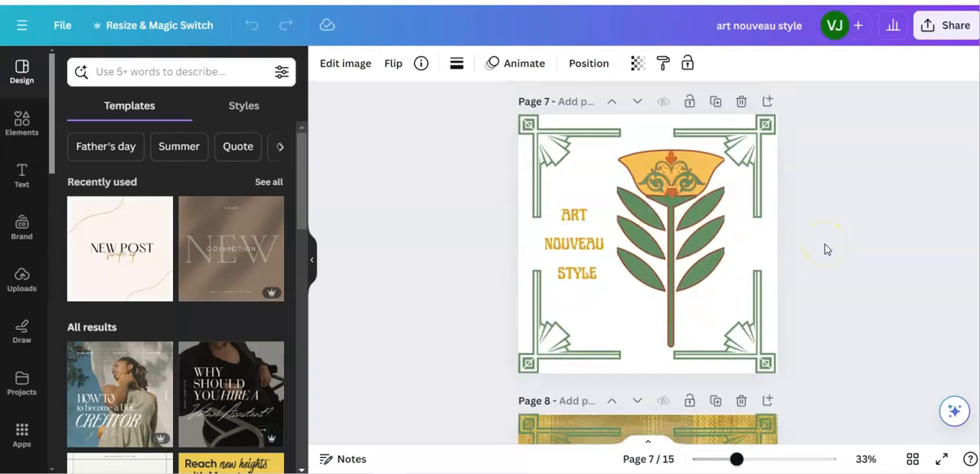
pyautogui.scroll(-5, 824, 249)
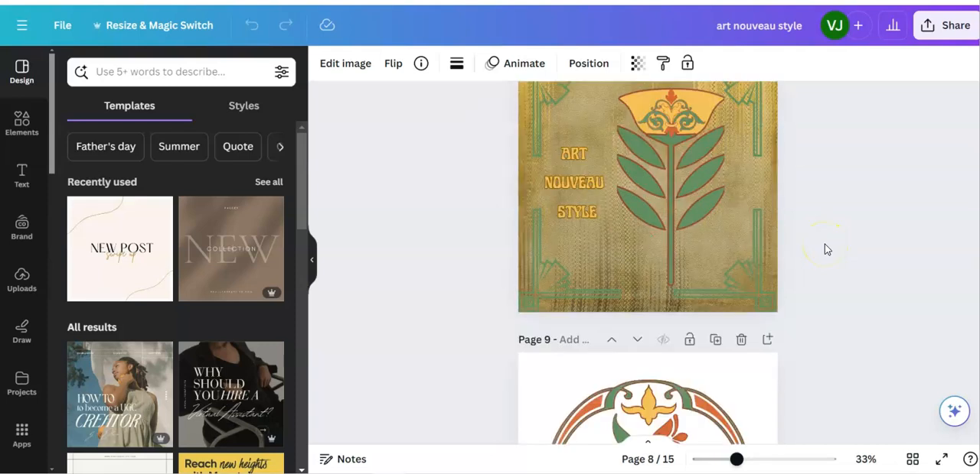
pyautogui.scroll(-3, 824, 248)
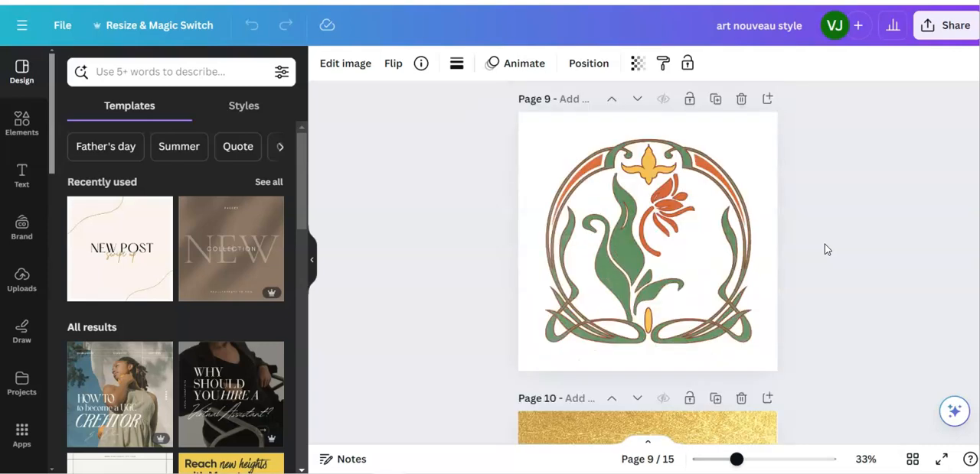
pyautogui.scroll(-3, 824, 249)
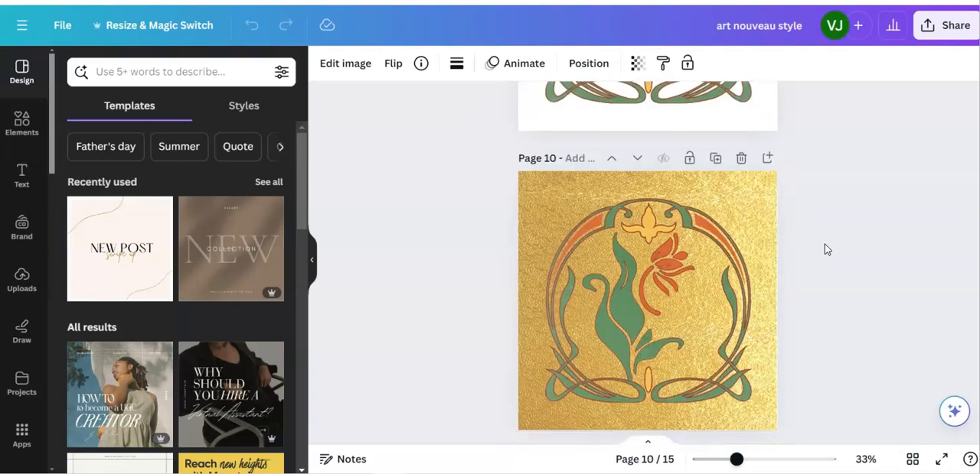
pyautogui.scroll(-5, 824, 249)
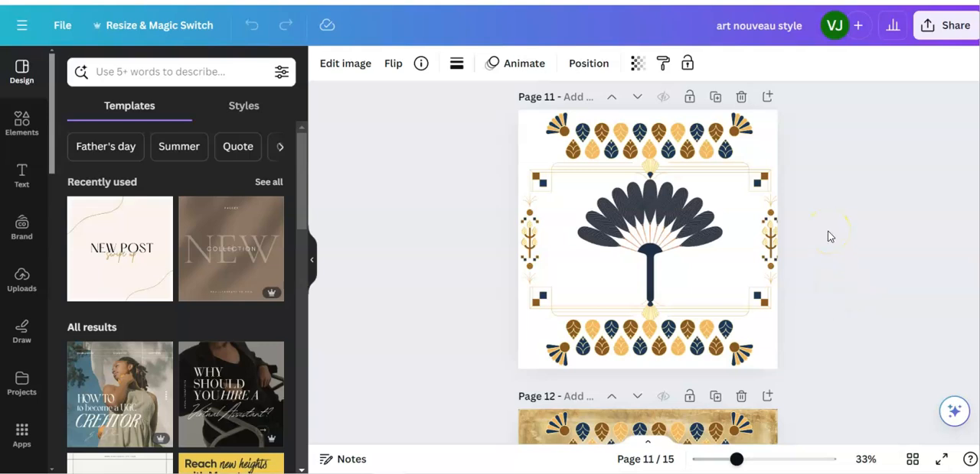
# Reposition the wide ornamental frame around the fan on page 11 so it is centred horizontally on the page
pyautogui.click(771, 240)
pyautogui.moveTo(771, 240); pyautogui.dragTo(752, 236)
pyautogui.moveTo(762, 231); pyautogui.dragTo(765, 231)
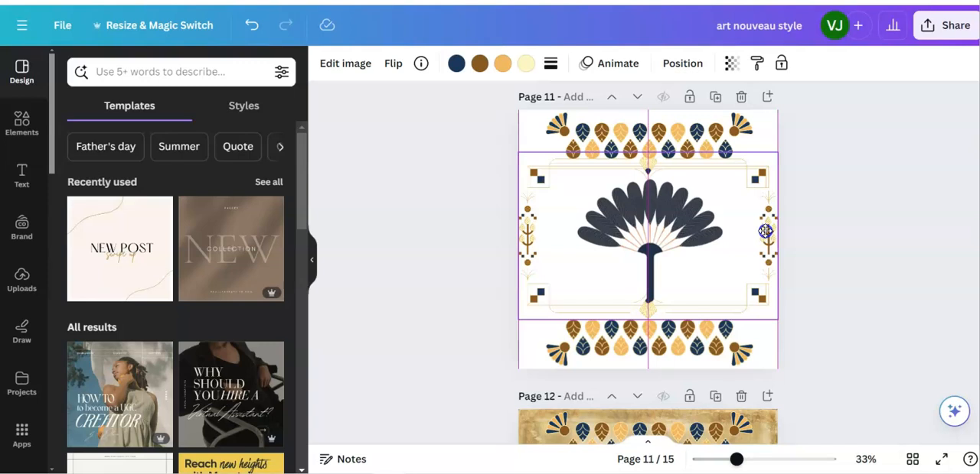
pyautogui.click(851, 280)
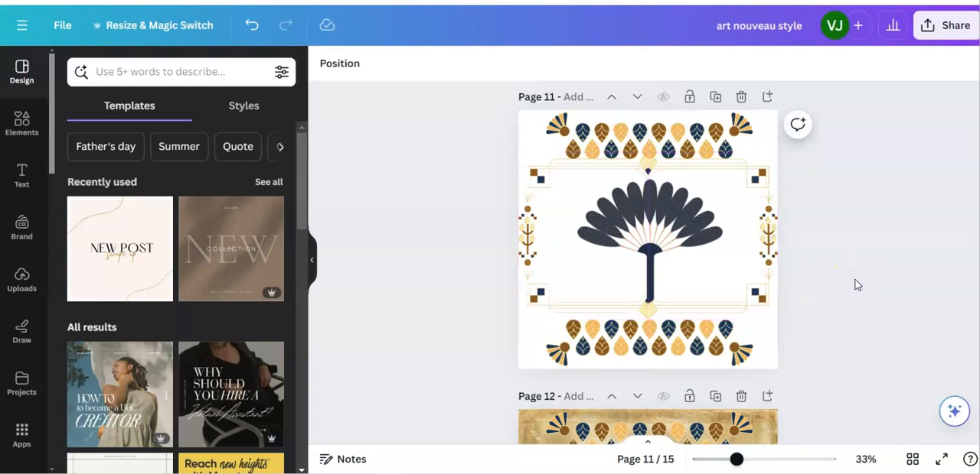
# Look through pages 12 to 14, examining the textured fan design and comparing the two line-art flower versions
pyautogui.scroll(-3, 857, 285)
pyautogui.scroll(-2, 857, 285)
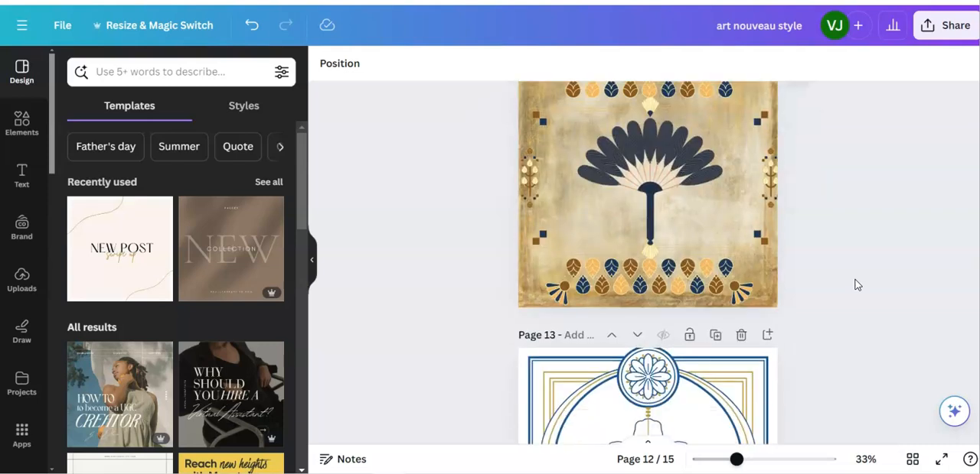
pyautogui.scroll(-3, 856, 285)
pyautogui.click(717, 280)
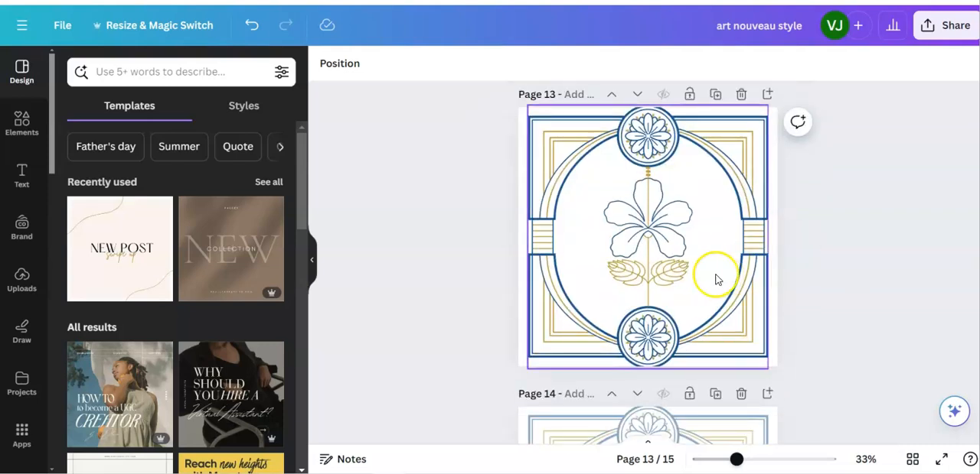
pyautogui.click(870, 283)
pyautogui.scroll(-2, 846, 280)
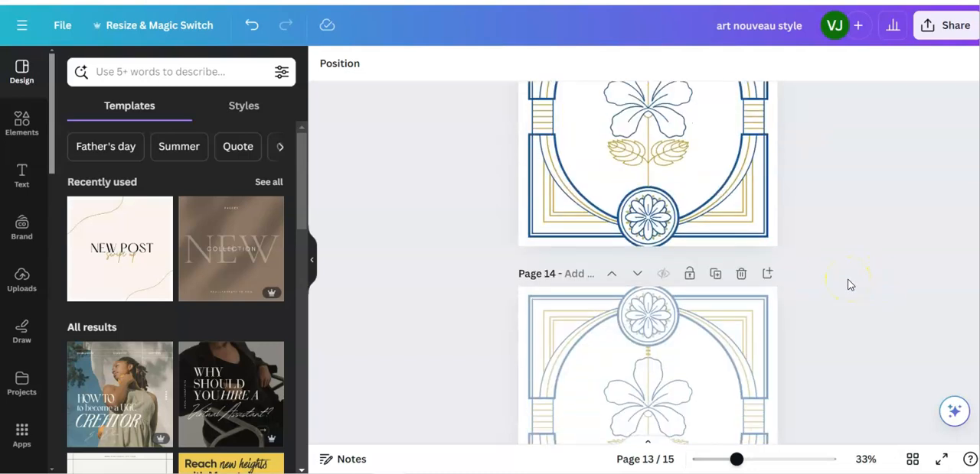
pyautogui.scroll(2, 848, 285)
pyautogui.scroll(-4, 847, 285)
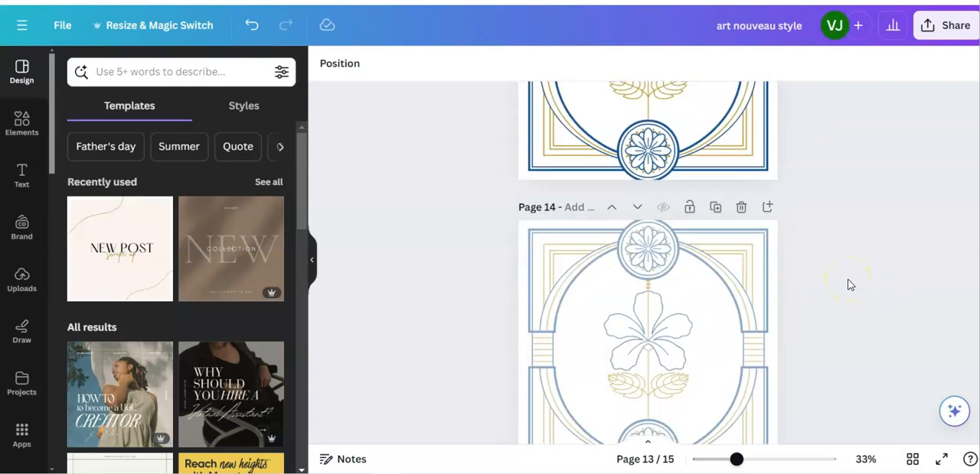